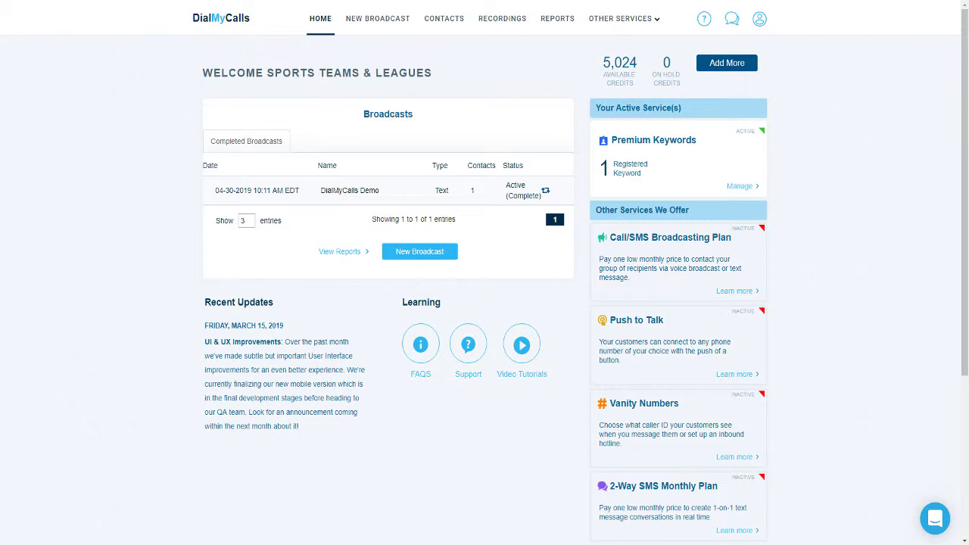
Step: Open the account dropdown from the user profile icon in the dashboard's top bar
{"action": "left_click", "coordinate": [759, 19]}
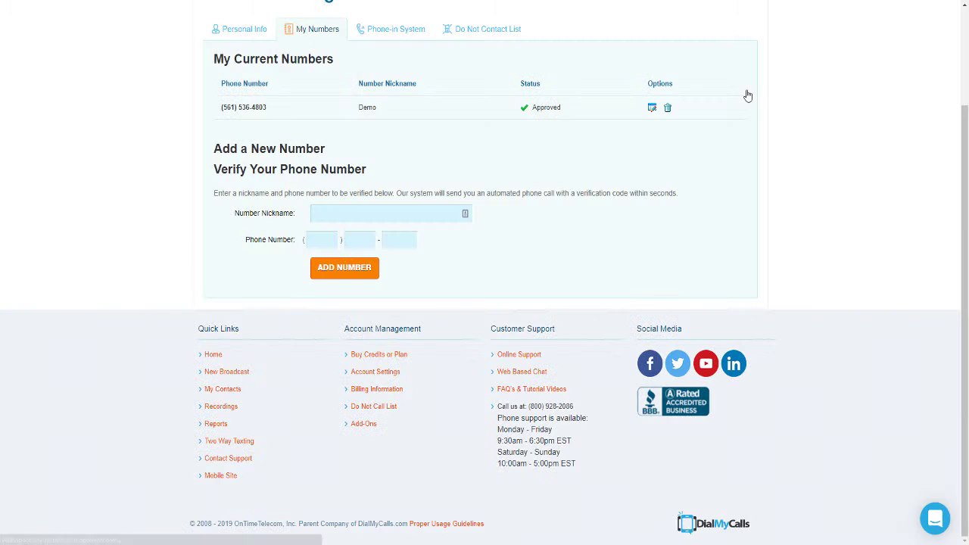
Step: Add a caller ID number nicknamed Demo with its phone number and request verification
{"action": "left_click", "coordinate": [332, 212]}
{"action": "type", "text": "Demo"}
{"action": "key", "text": "Tab"}
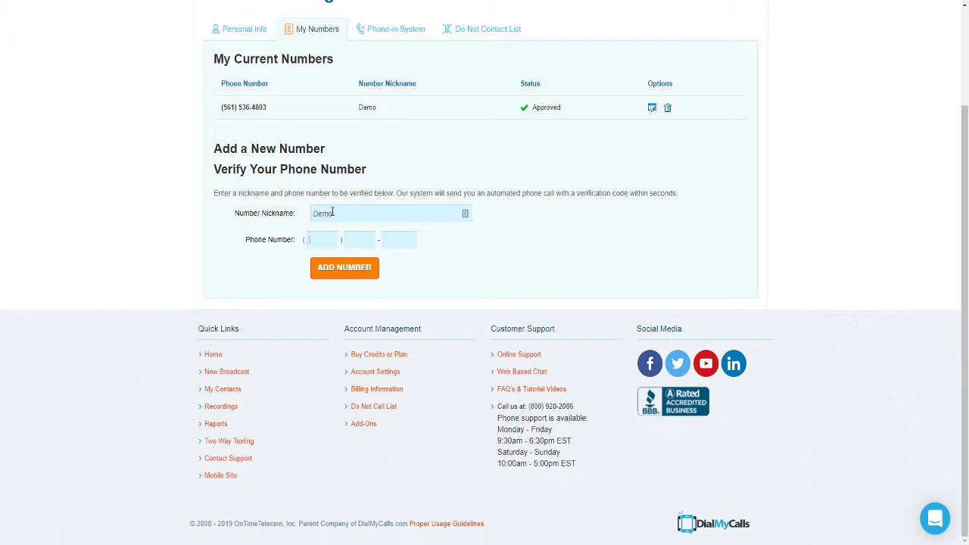
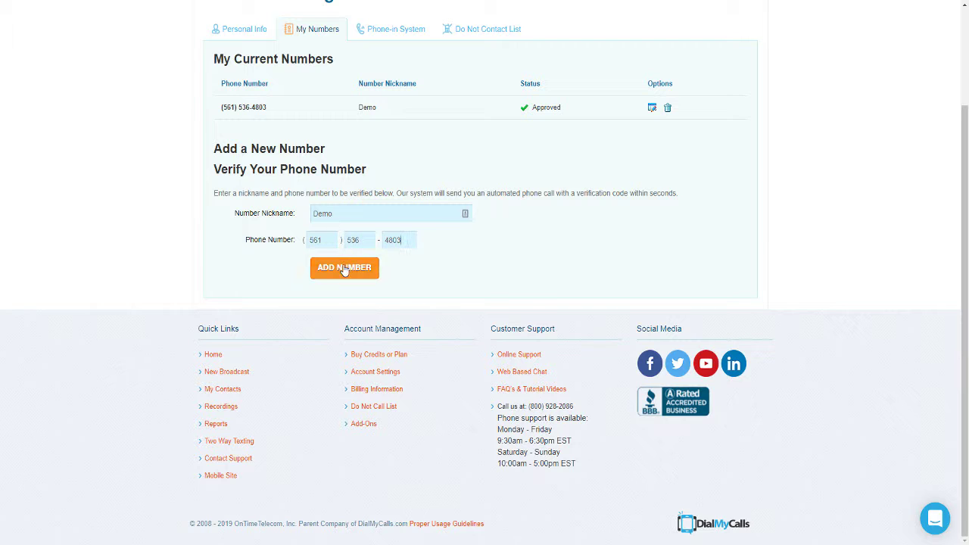
{"action": "left_click", "coordinate": [345, 269]}
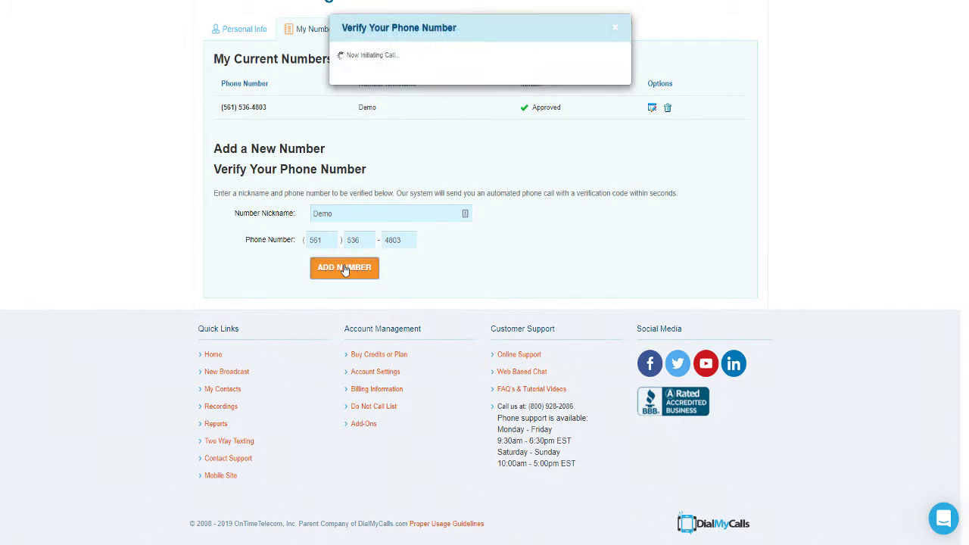
Step: Dismiss the phone verification popup and go to the Contacts page
{"action": "left_click", "coordinate": [619, 32]}
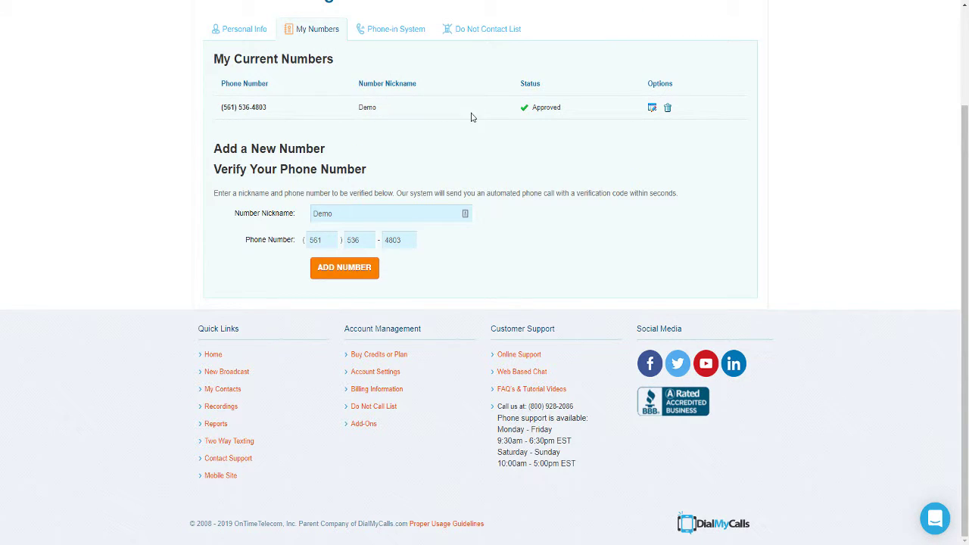
{"action": "scroll", "coordinate": [471, 117], "scroll_direction": "up", "scroll_amount": 2}
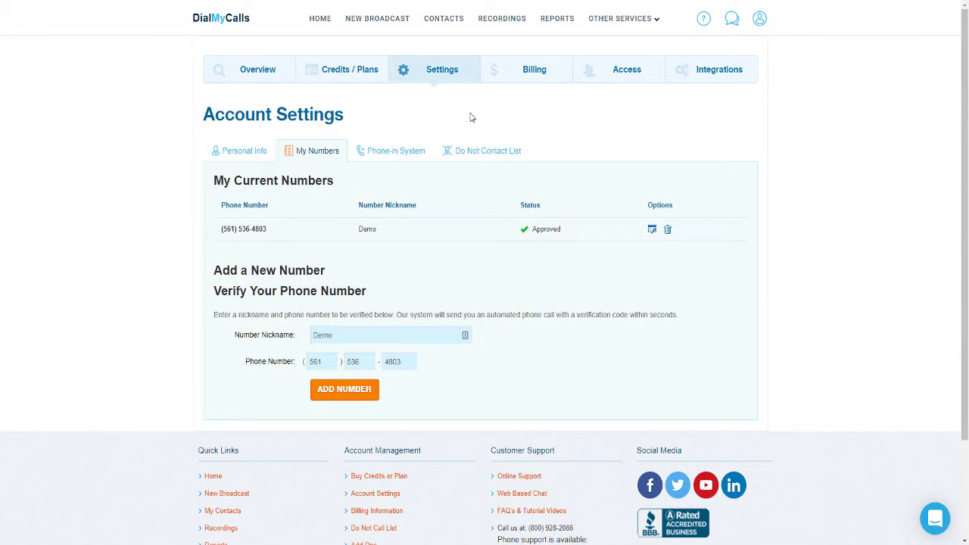
{"action": "left_click", "coordinate": [447, 20]}
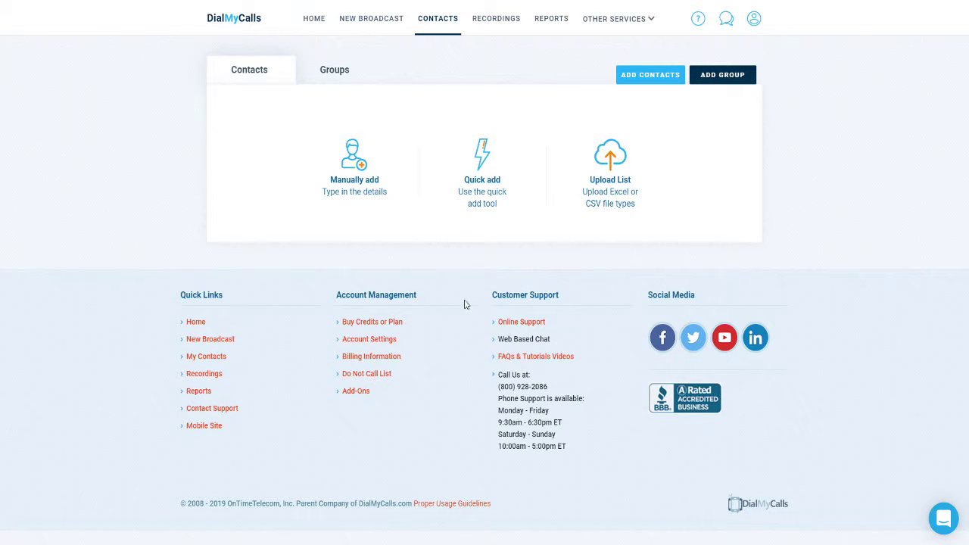
Step: Open and cancel the Add Group form, then look over the Groups tab
{"action": "left_click", "coordinate": [727, 78]}
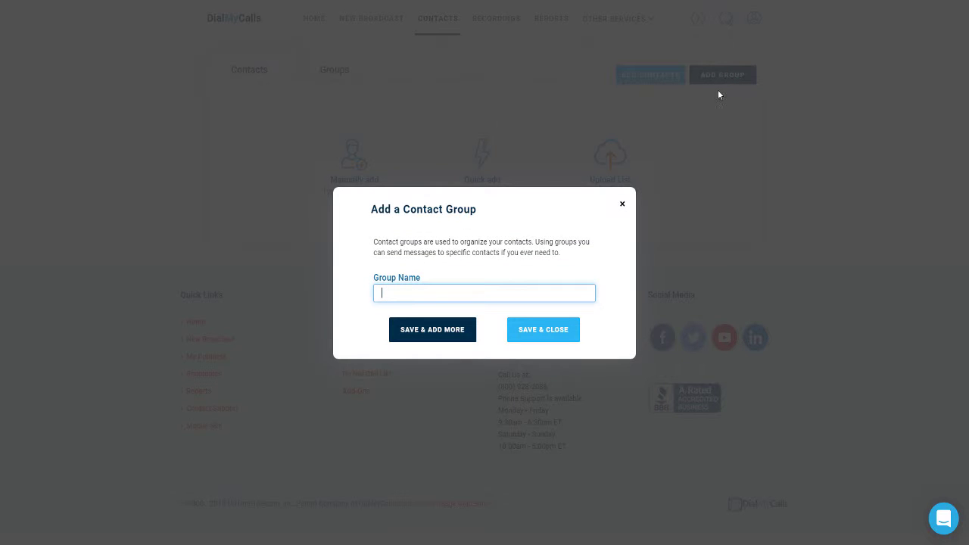
{"action": "left_click", "coordinate": [623, 206]}
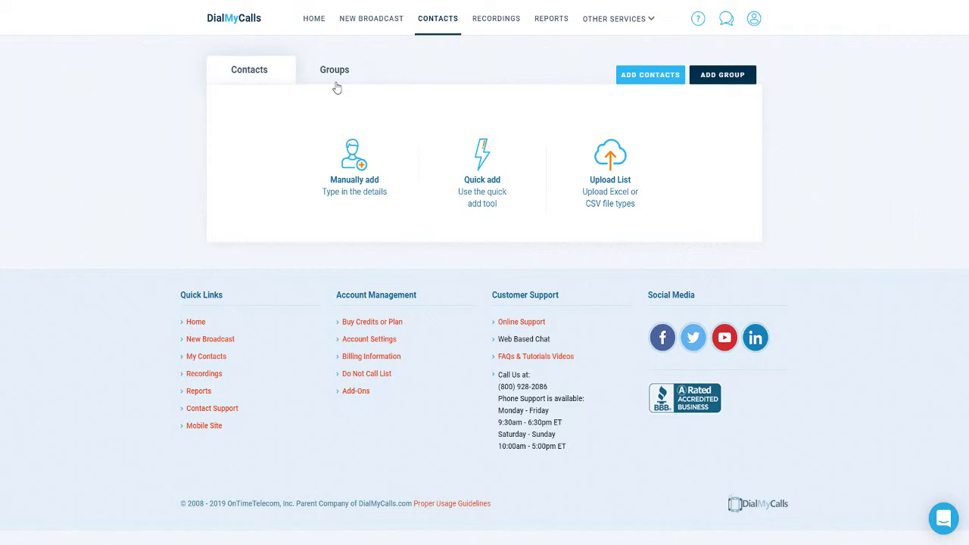
{"action": "left_click", "coordinate": [331, 71]}
Step: Manually add a contact with last name, first name and main phone number, then save it
{"action": "left_click", "coordinate": [358, 188]}
{"action": "left_click", "coordinate": [383, 171]}
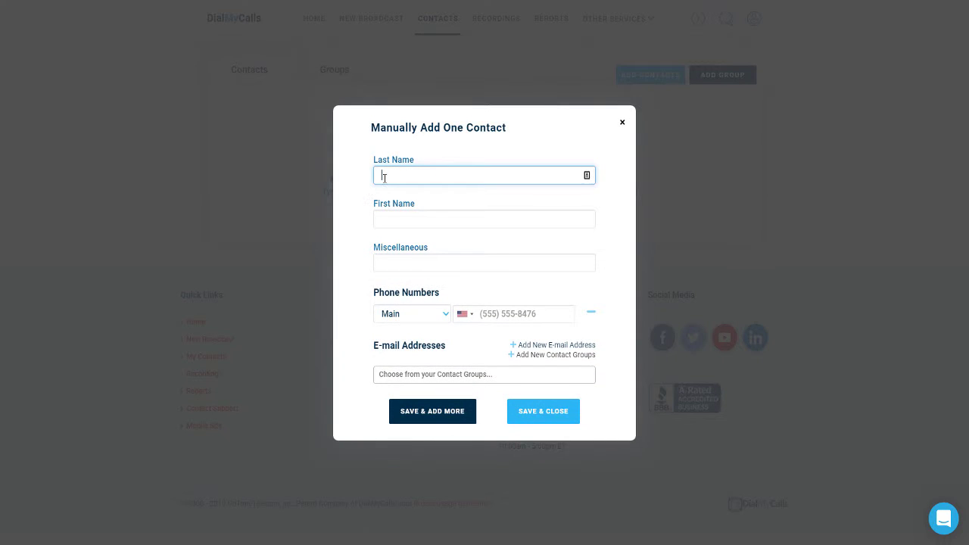
{"action": "key", "text": "Tab"}
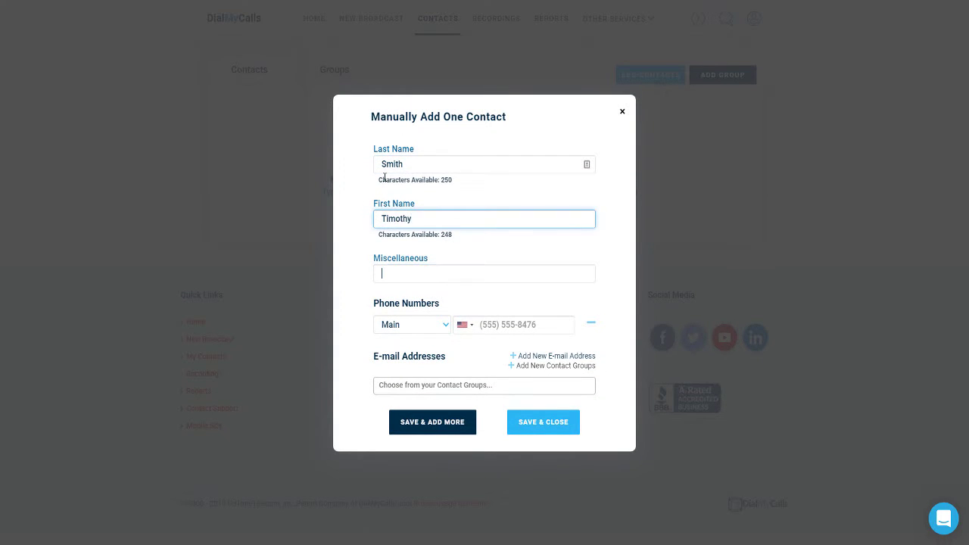
{"action": "key", "text": "Tab"}
{"action": "key", "text": "Tab"}
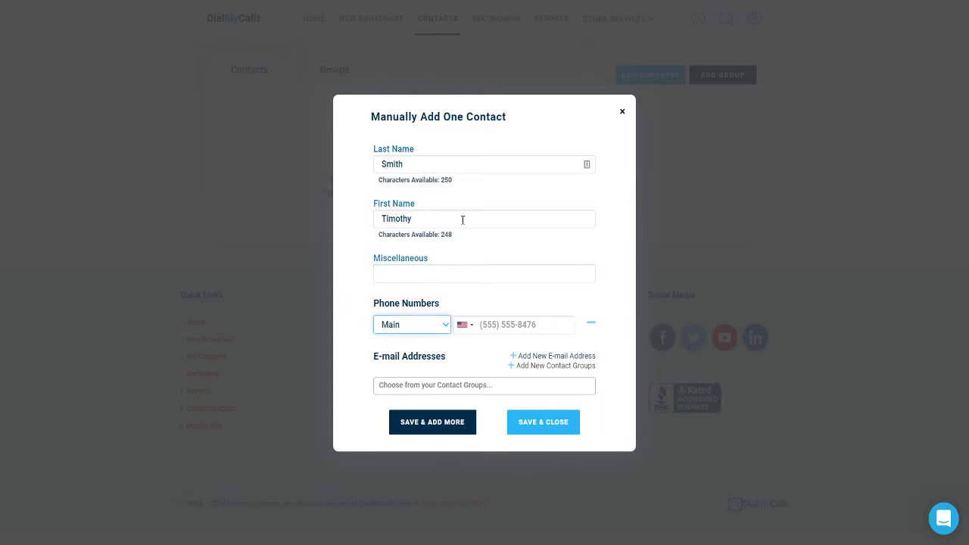
{"action": "left_click", "coordinate": [490, 321]}
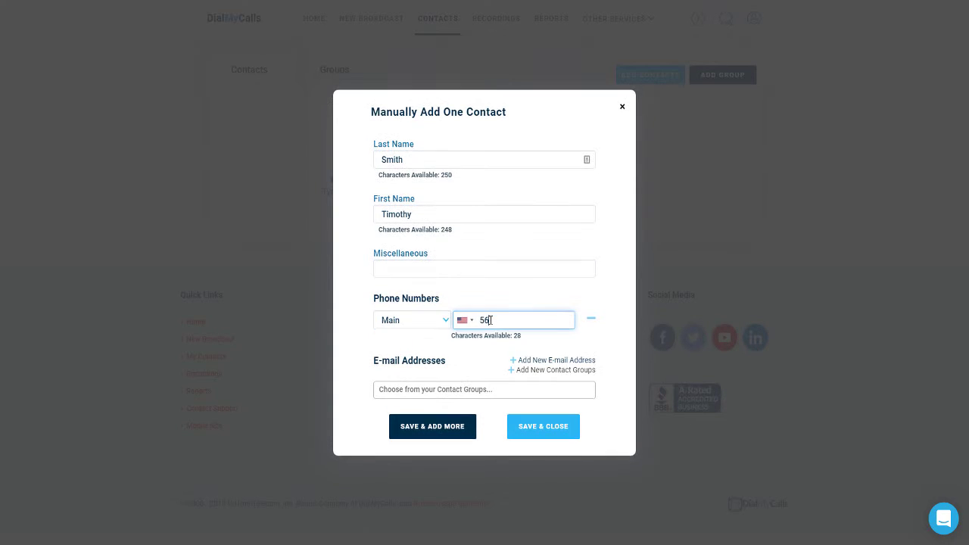
{"action": "left_click", "coordinate": [526, 433]}
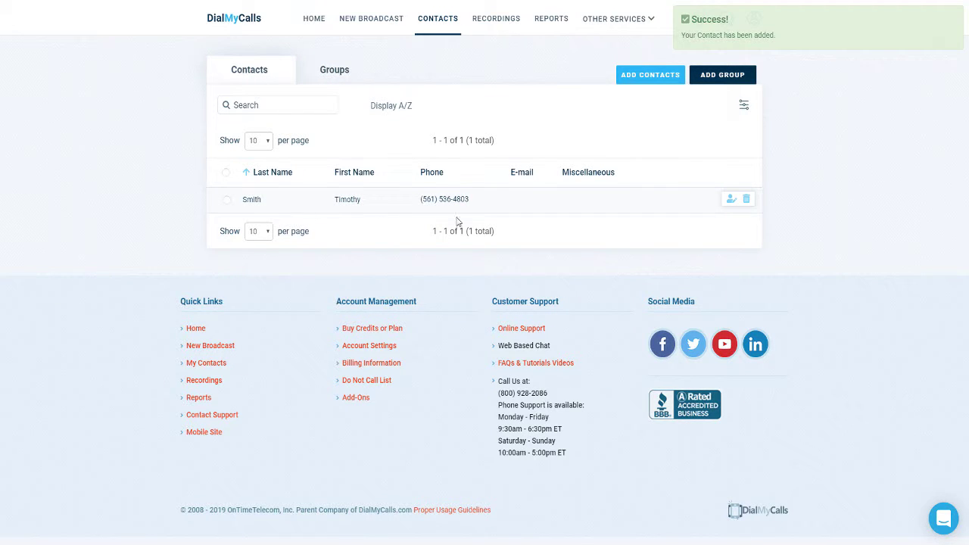
Step: Upload the webinars.xls spreadsheet through Add Contacts > Upload List
{"action": "left_click", "coordinate": [637, 78]}
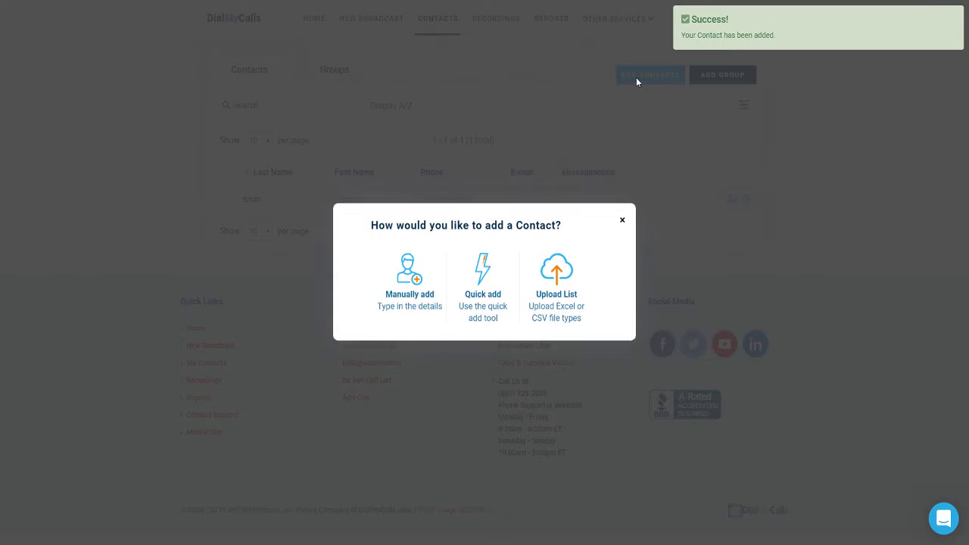
{"action": "left_click", "coordinate": [557, 279]}
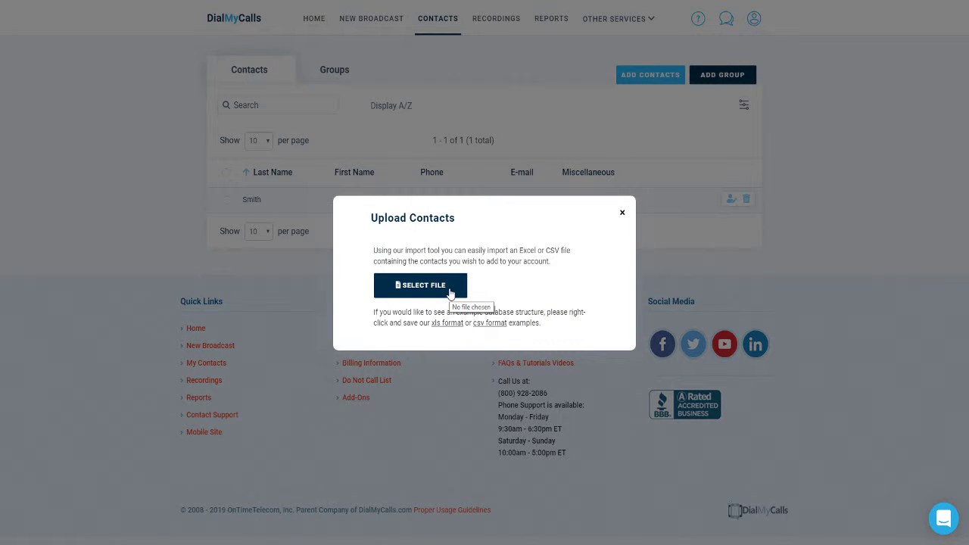
{"action": "left_click", "coordinate": [450, 293]}
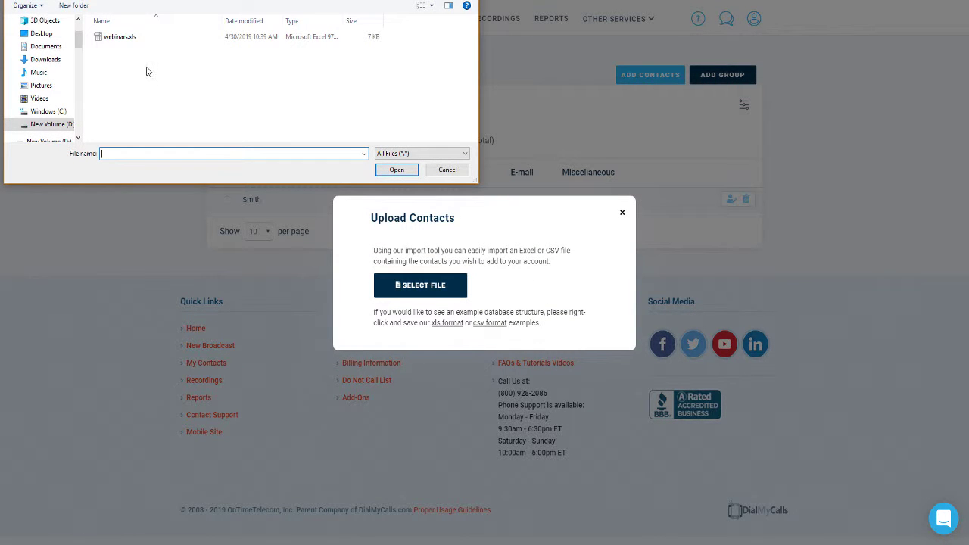
{"action": "left_click", "coordinate": [119, 42]}
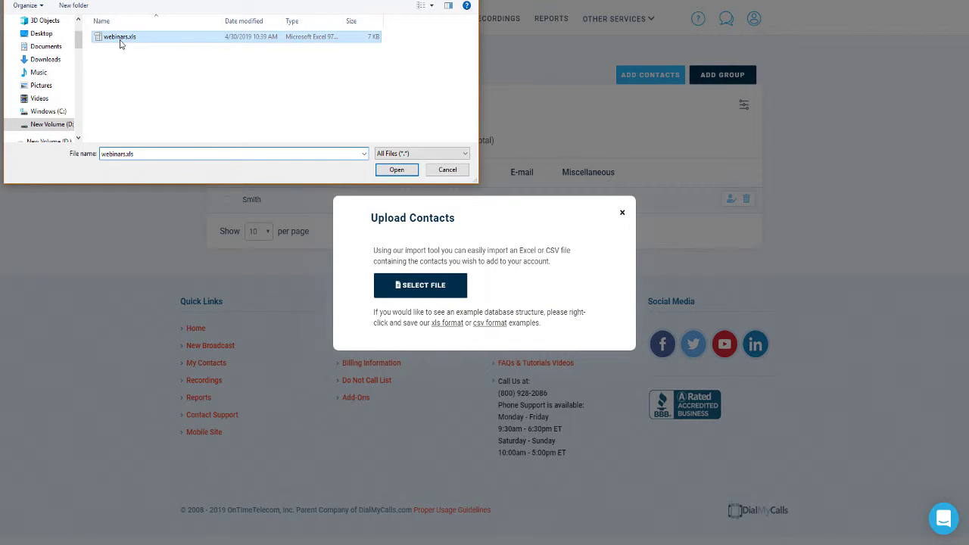
{"action": "left_click", "coordinate": [396, 170]}
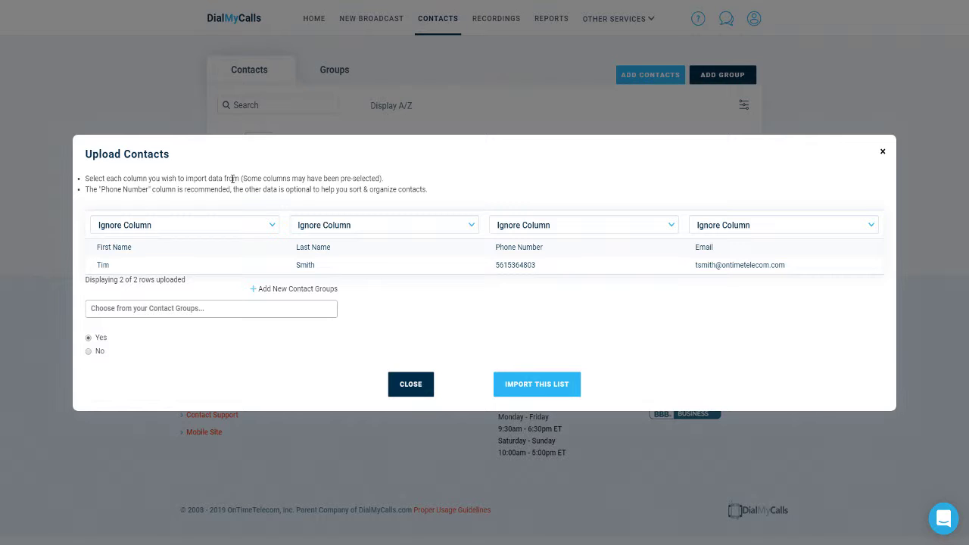
Step: Map the four columns to First Name, Last Name, Phone Numbers and E-mail Addresses, then import
{"action": "left_click", "coordinate": [213, 225]}
{"action": "left_click", "coordinate": [196, 274]}
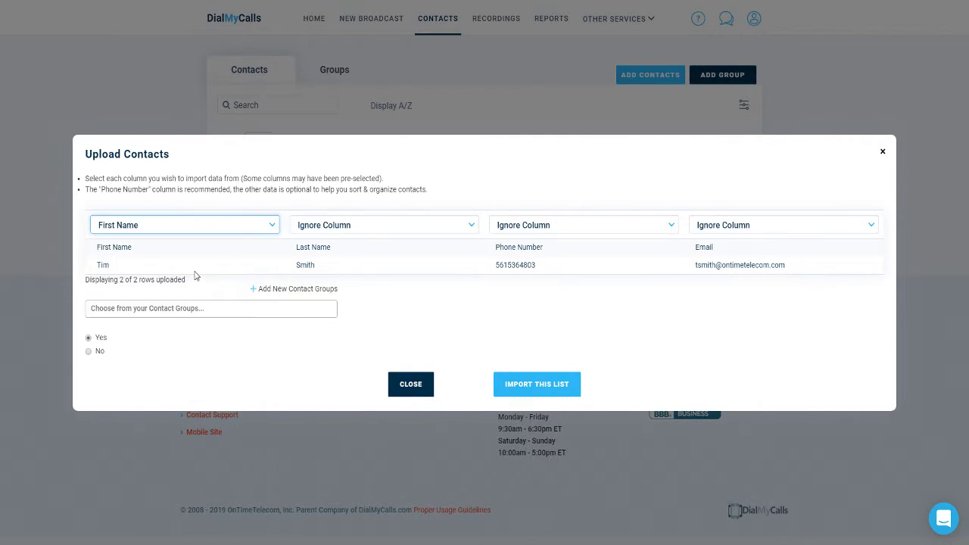
{"action": "left_click", "coordinate": [352, 225]}
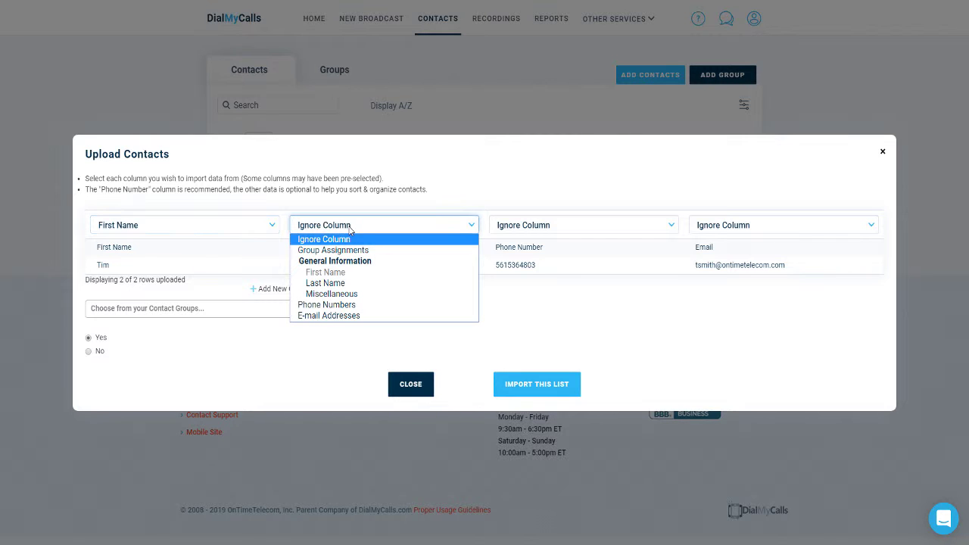
{"action": "left_click", "coordinate": [330, 283]}
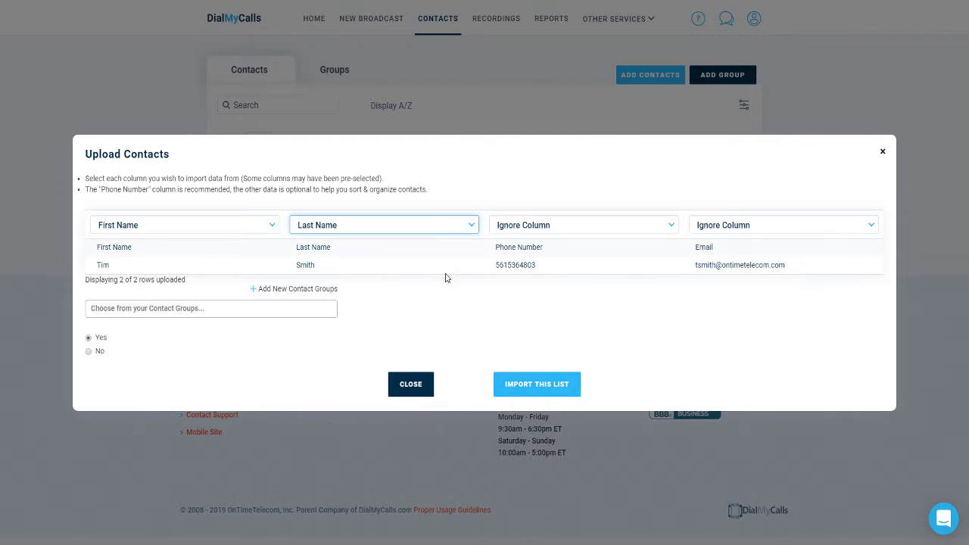
{"action": "left_click", "coordinate": [529, 227]}
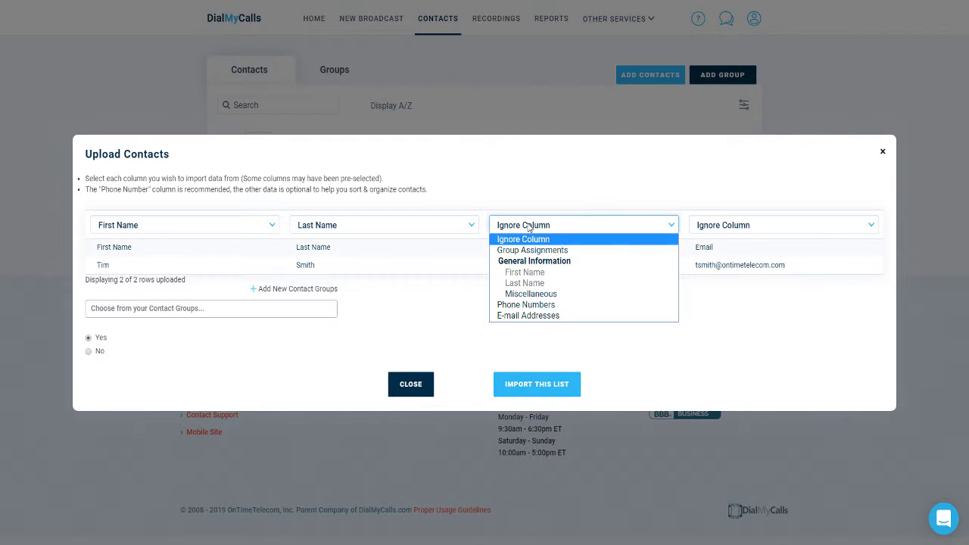
{"action": "left_click", "coordinate": [528, 305]}
{"action": "left_click", "coordinate": [735, 226]}
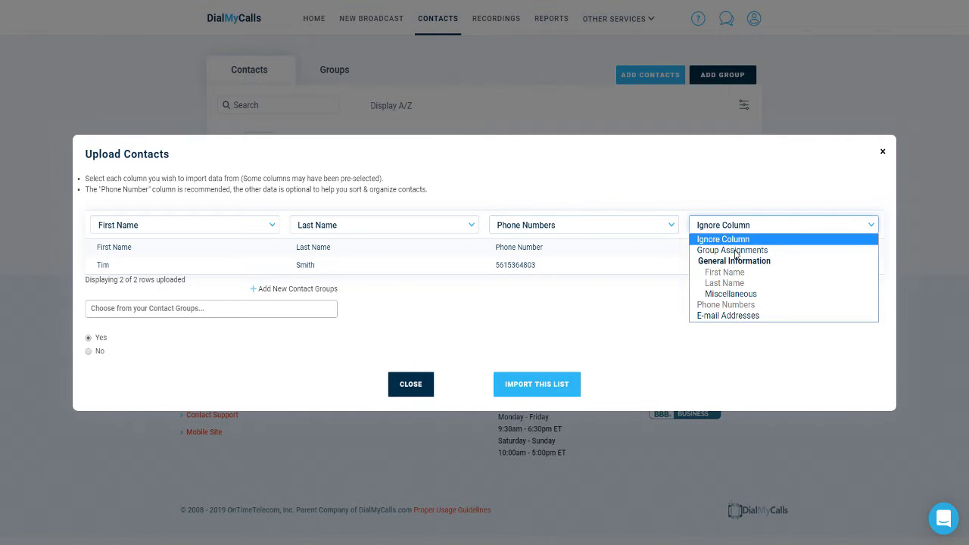
{"action": "left_click", "coordinate": [727, 316]}
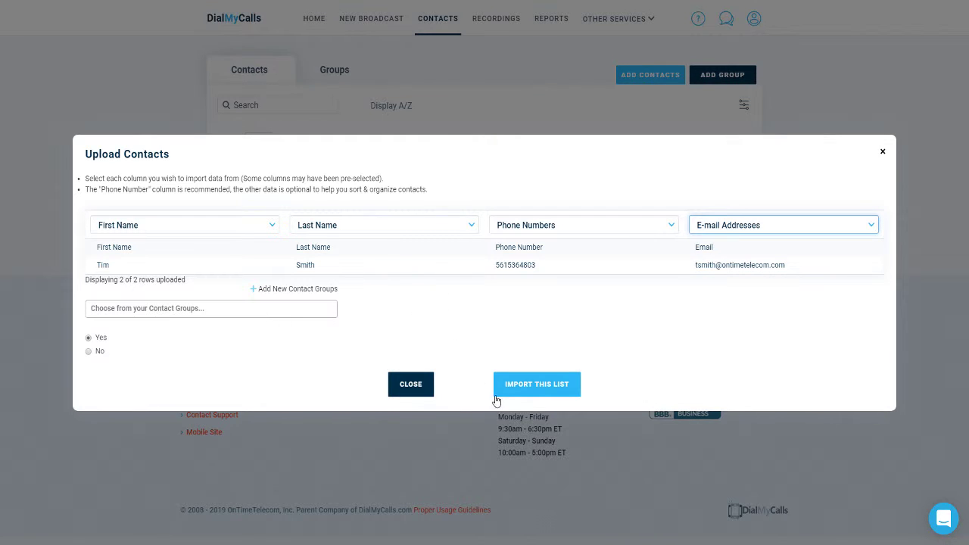
{"action": "left_click", "coordinate": [520, 398]}
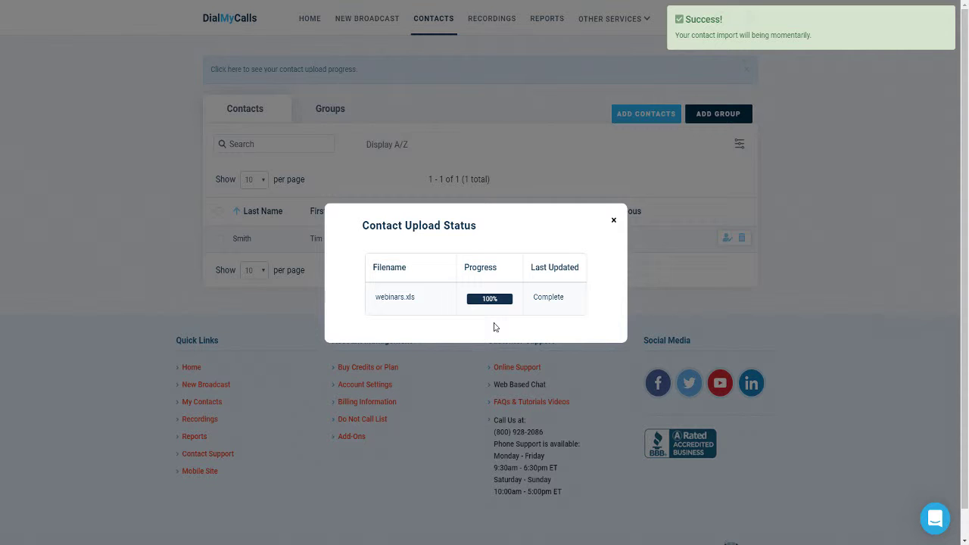
Step: Close the Contact Upload Status window
{"action": "left_click", "coordinate": [614, 223]}
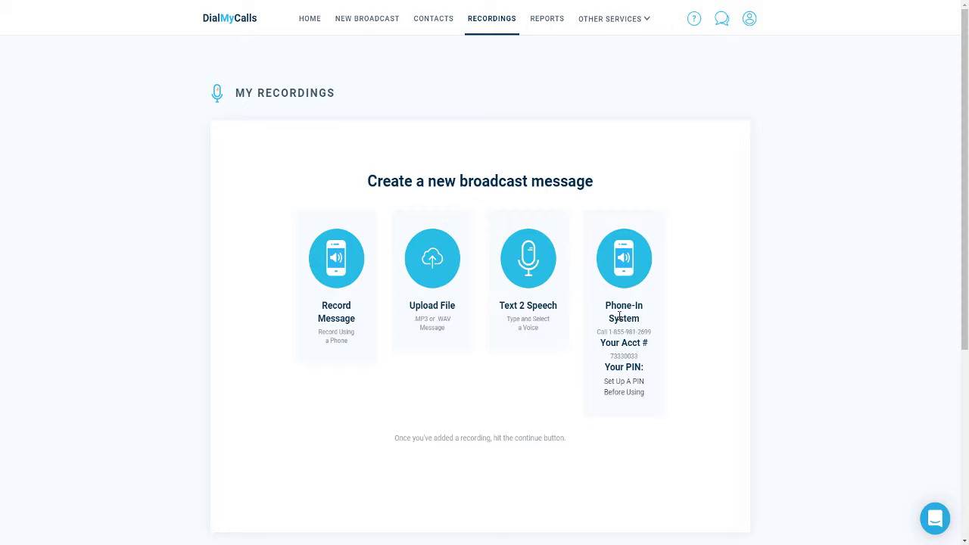
{"action": "left_click", "coordinate": [351, 311]}
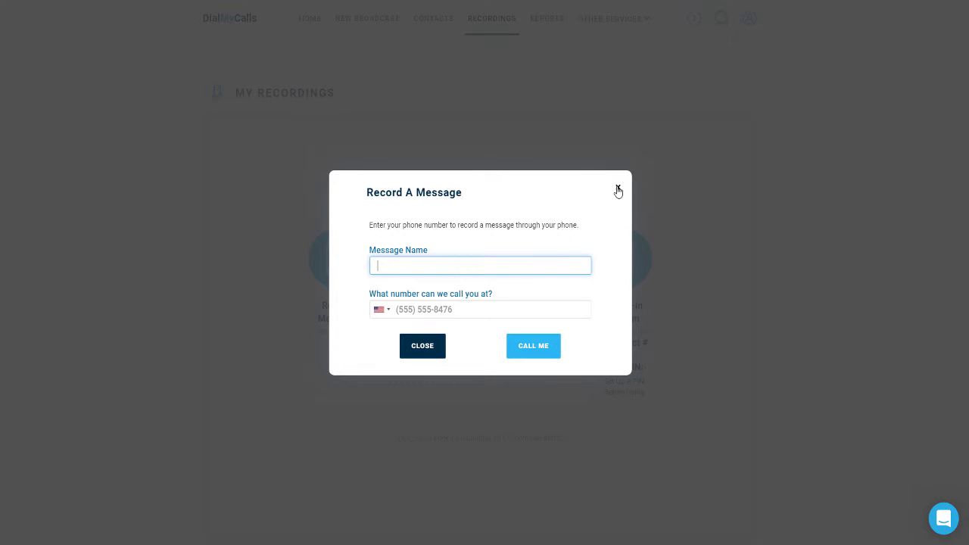
{"action": "left_click", "coordinate": [617, 189]}
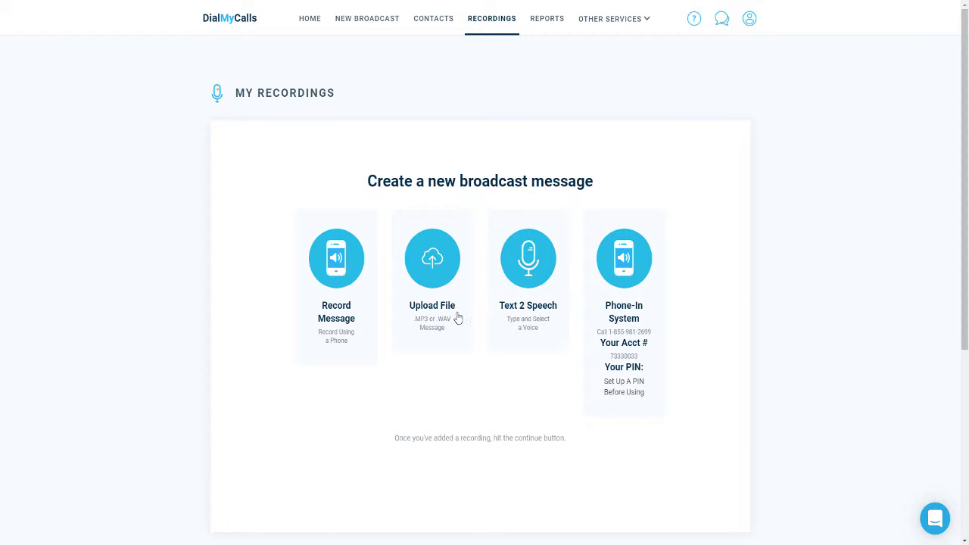
{"action": "left_click", "coordinate": [452, 313]}
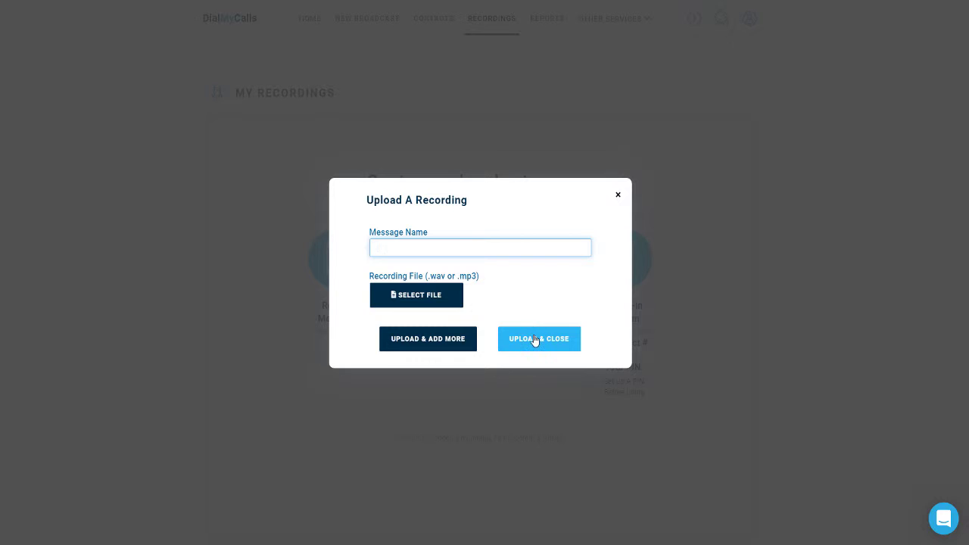
{"action": "left_click", "coordinate": [618, 195]}
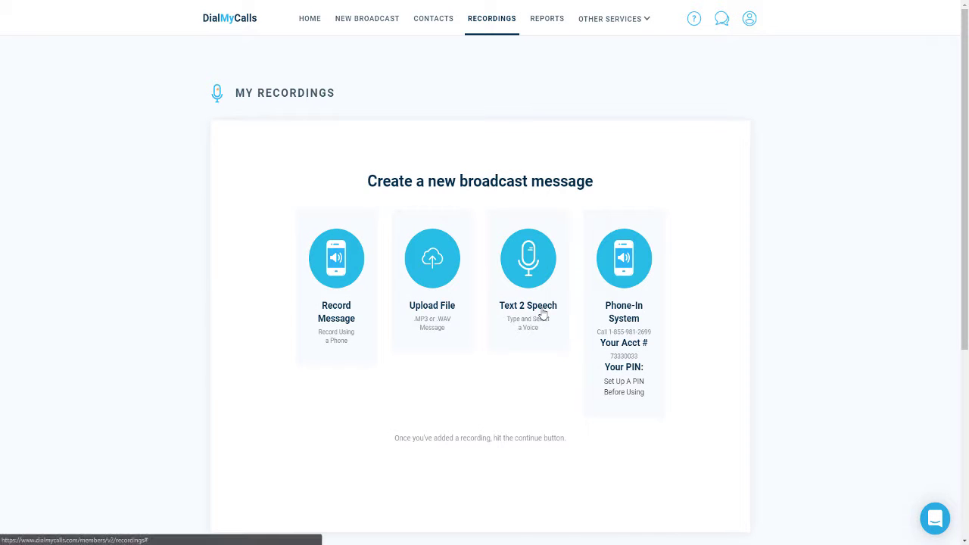
Step: Create text-to-speech recording 'Demo REcording One' with a short intro message in an English male voice
{"action": "left_click", "coordinate": [542, 314]}
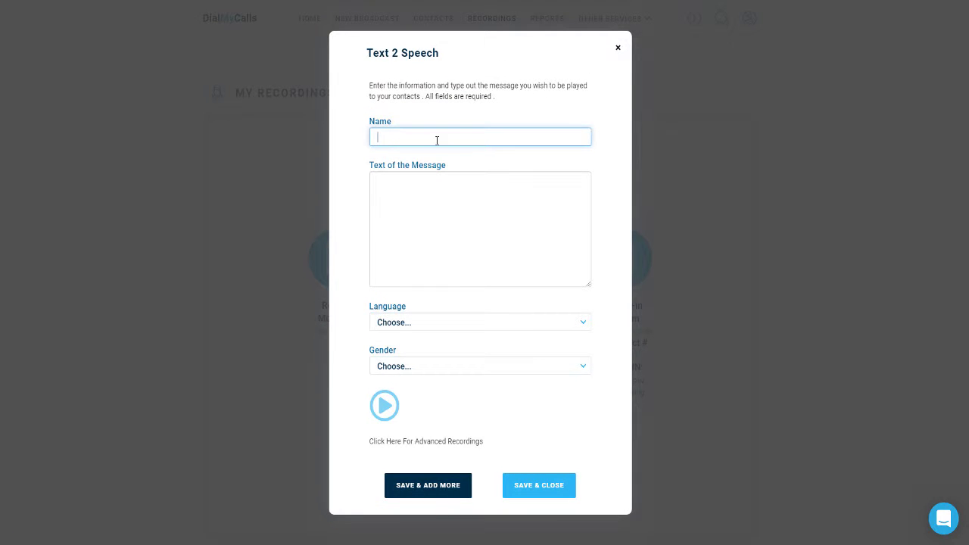
{"action": "type", "text": "Demo REcording One"}
{"action": "key", "text": "Tab"}
{"action": "type", "text": "This is Tim from DialMyCalls."}
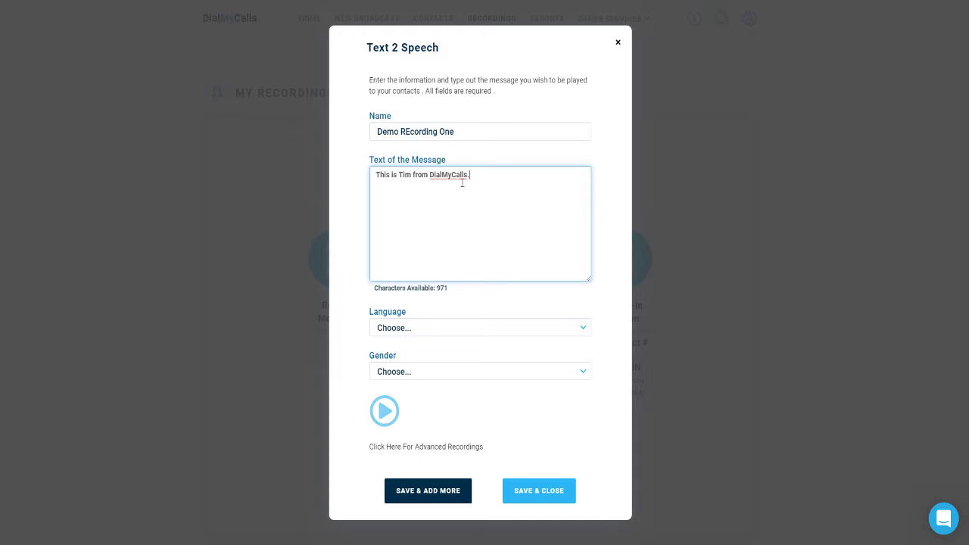
{"action": "left_click", "coordinate": [441, 330]}
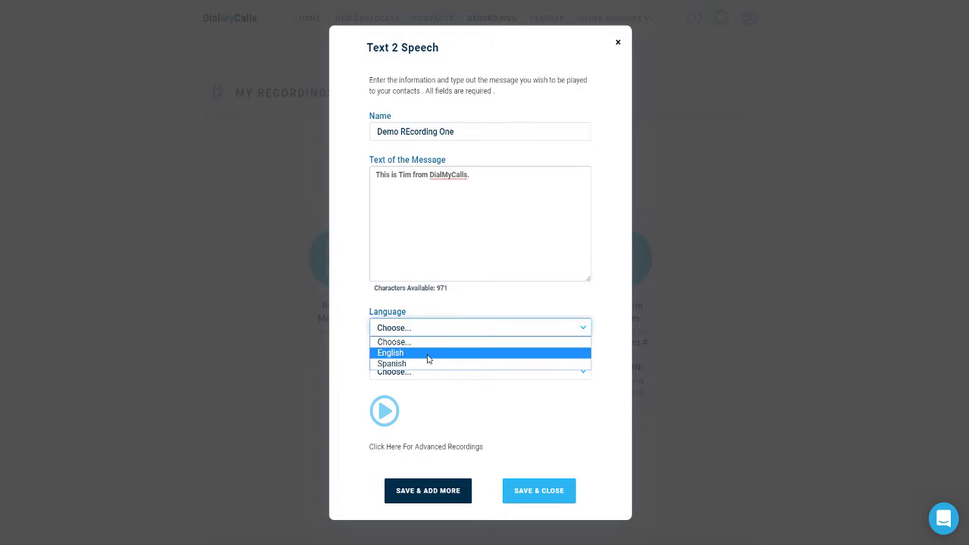
{"action": "left_click", "coordinate": [427, 353]}
{"action": "left_click", "coordinate": [428, 376]}
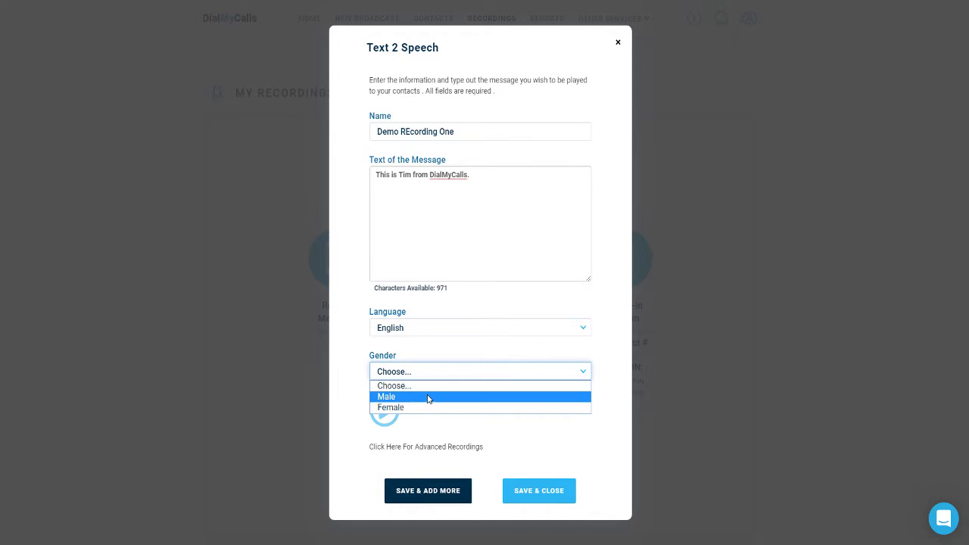
{"action": "left_click", "coordinate": [426, 398]}
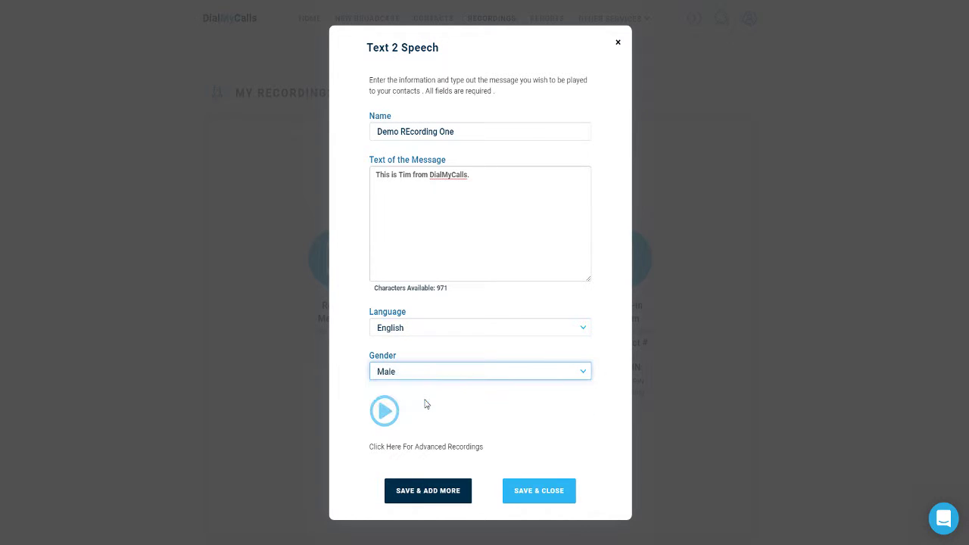
{"action": "left_click", "coordinate": [382, 411]}
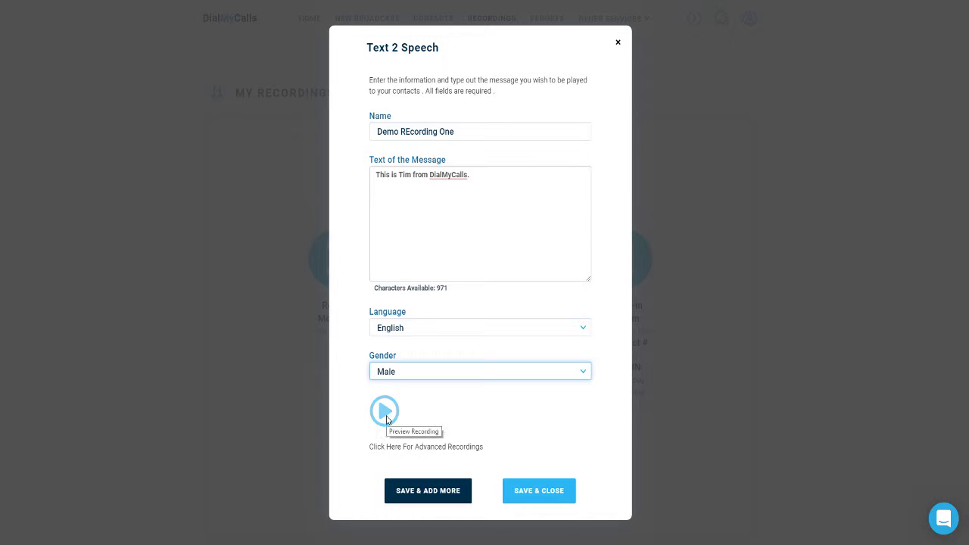
{"action": "left_click", "coordinate": [534, 492]}
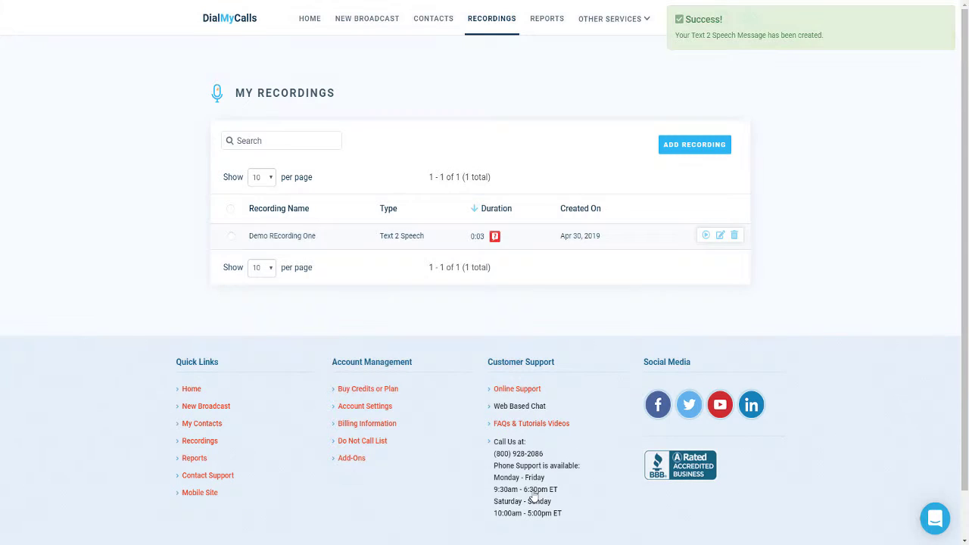
Step: Start text-to-speech recording 'Demo Recording Two' with the intro sentence repeated four times
{"action": "mouse_move", "coordinate": [496, 236]}
{"action": "left_click", "coordinate": [666, 148]}
{"action": "left_click", "coordinate": [535, 279]}
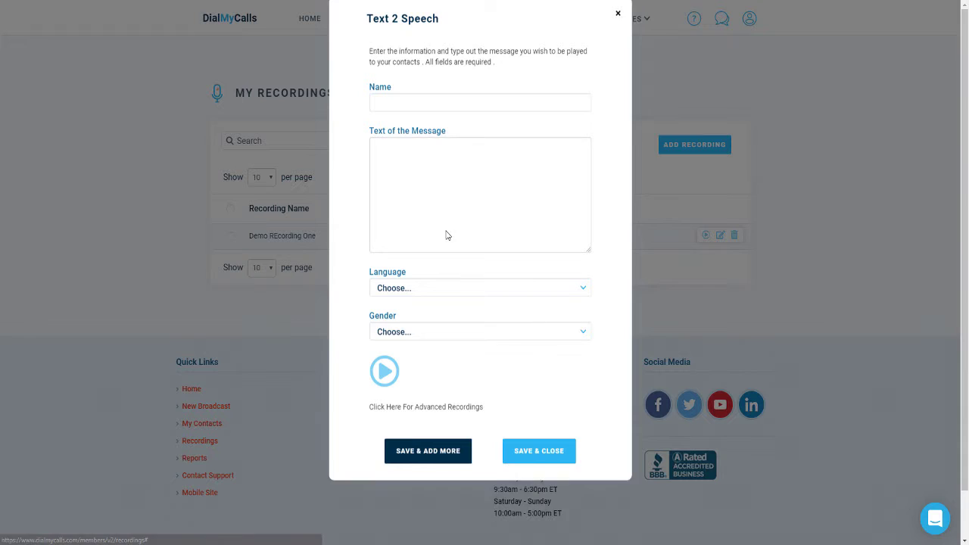
{"action": "left_click", "coordinate": [435, 140]}
{"action": "type", "text": "Demo Recording Two"}
{"action": "key", "text": "Tab"}
{"action": "type", "text": "This is tim from Di"}
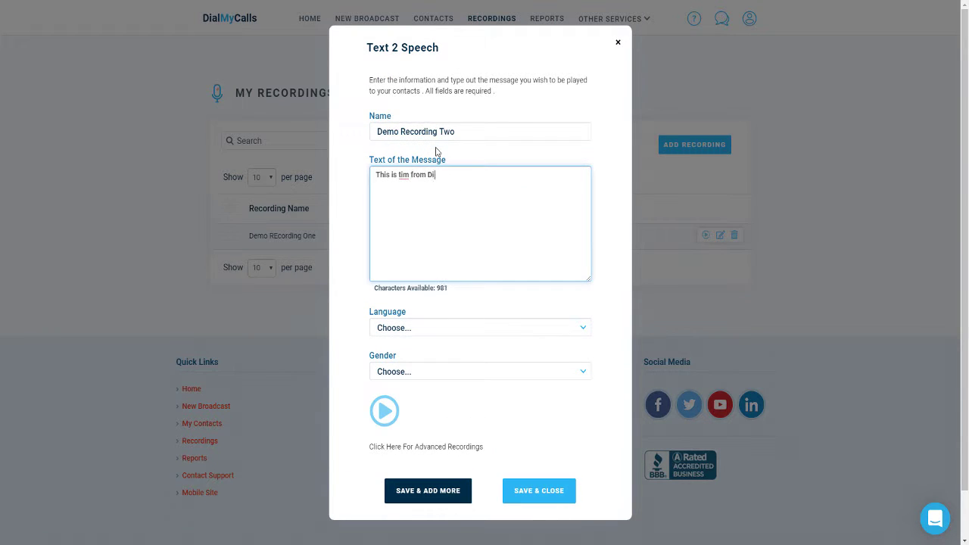
{"action": "type", "text": "alMyCalls."}
{"action": "key", "text": "ctrl+a"}
{"action": "key", "text": "ctrl+c"}
{"action": "left_click", "coordinate": [516, 176]}
{"action": "key", "text": "space"}
{"action": "key", "text": "ctrl+v"}
{"action": "key", "text": "space"}
{"action": "key", "text": "ctrl+v"}
{"action": "key", "text": "space"}
{"action": "key", "text": "ctrl+v"}
{"action": "key", "text": "space"}
{"action": "key", "text": "ctrl+v"}
{"action": "key", "text": "space"}
{"action": "key", "text": "ctrl+v"}
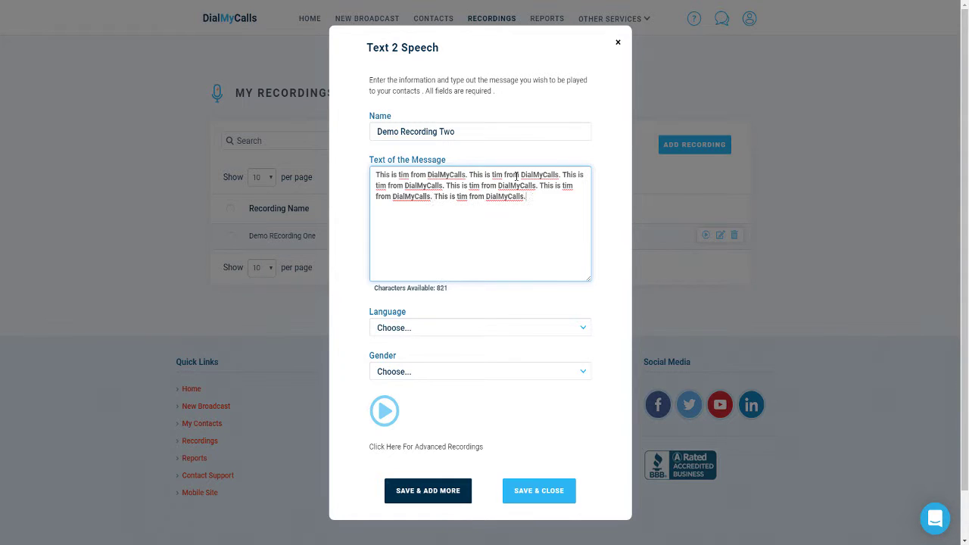
{"action": "key", "text": "space"}
{"action": "key", "text": "ctrl+v"}
Step: Give the second recording an English female voice and save it
{"action": "left_click", "coordinate": [475, 328]}
{"action": "left_click", "coordinate": [439, 351]}
{"action": "left_click", "coordinate": [431, 371]}
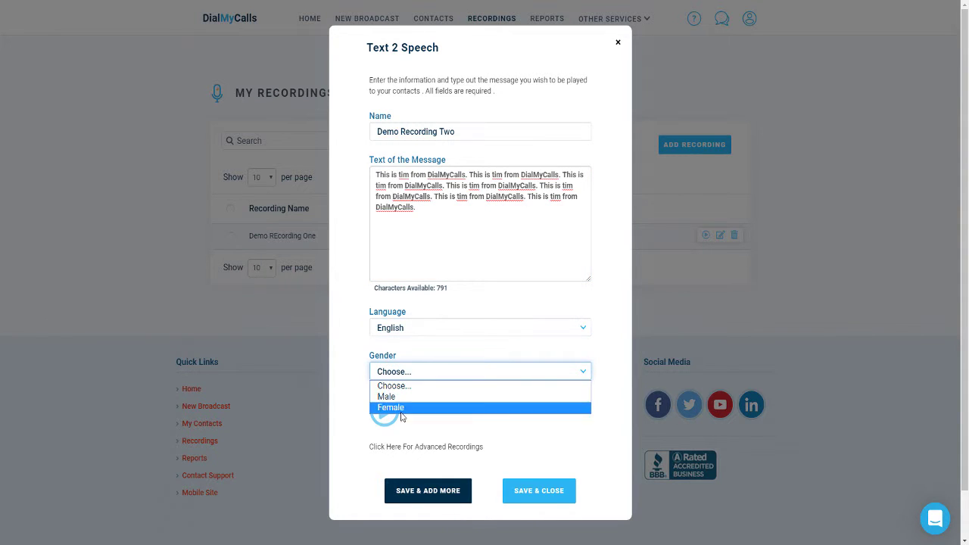
{"action": "left_click", "coordinate": [401, 410]}
{"action": "left_click", "coordinate": [554, 489]}
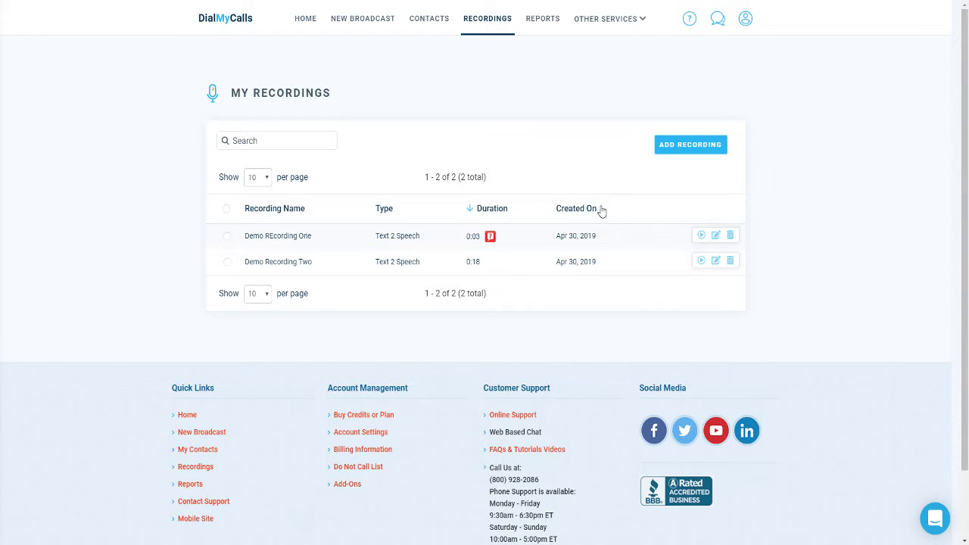
Step: Create a new broadcast using voice, text and e-mail, with the one saved contact as recipient
{"action": "left_click", "coordinate": [370, 29]}
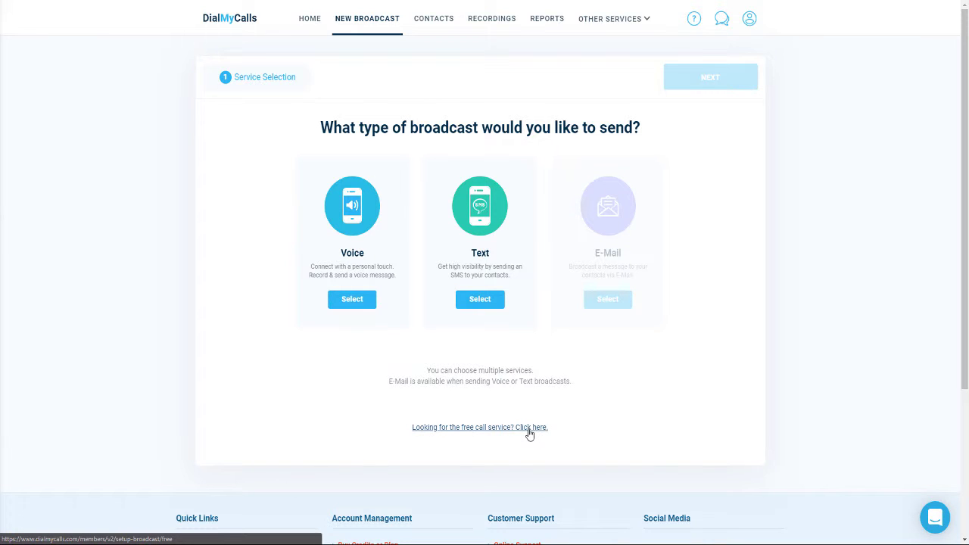
{"action": "left_click", "coordinate": [351, 303]}
{"action": "left_click", "coordinate": [462, 304]}
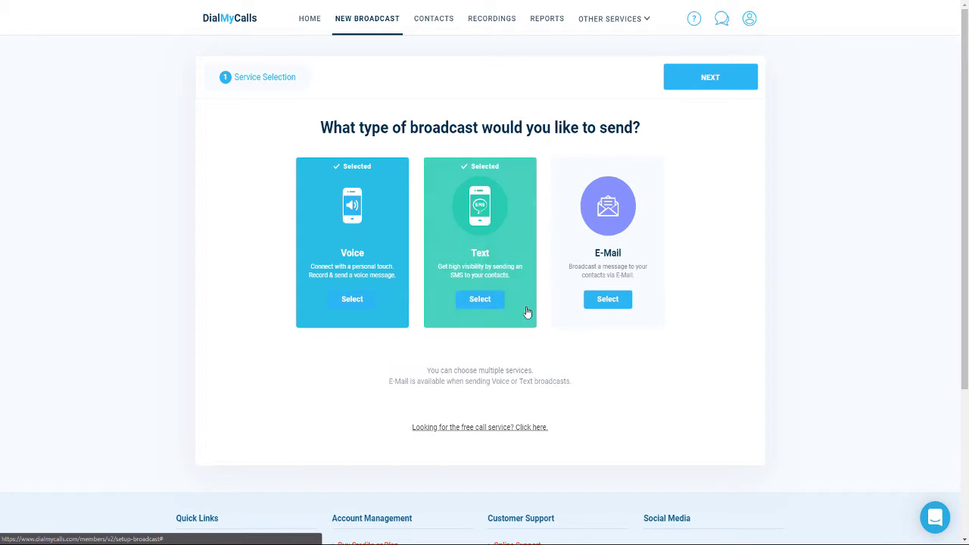
{"action": "left_click", "coordinate": [607, 301]}
{"action": "left_click", "coordinate": [722, 78]}
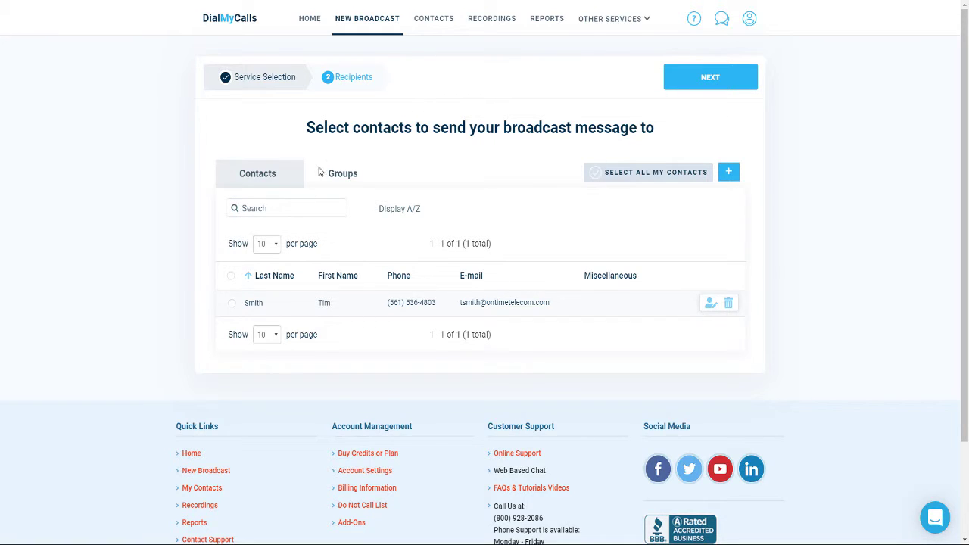
{"action": "left_click", "coordinate": [236, 305]}
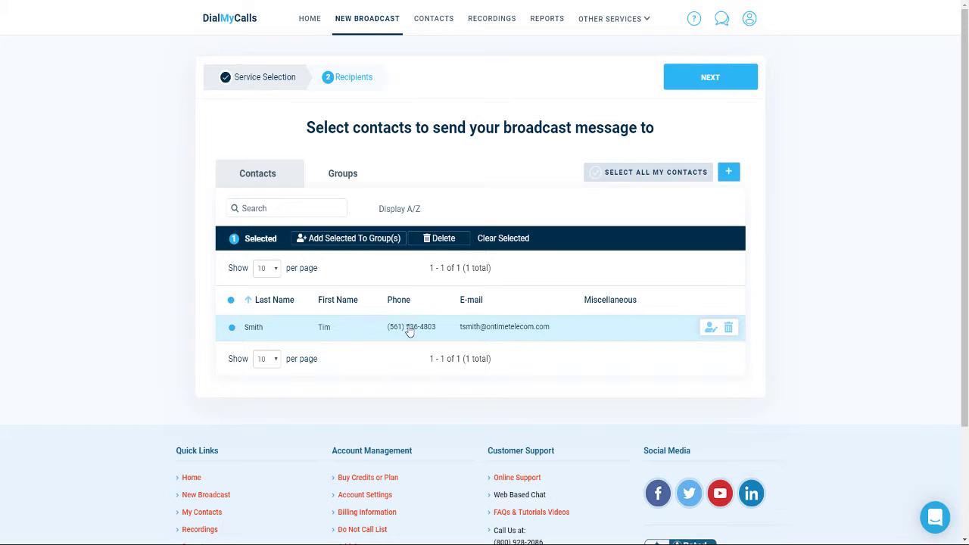
{"action": "left_click", "coordinate": [700, 88]}
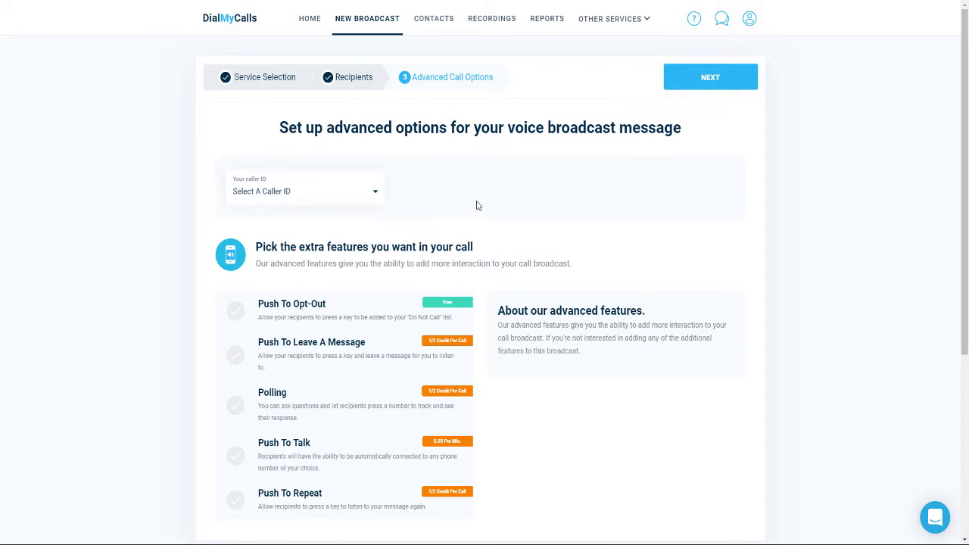
Step: Use the Demo number as caller ID and play Demo Recording Two on the call
{"action": "left_click", "coordinate": [372, 195]}
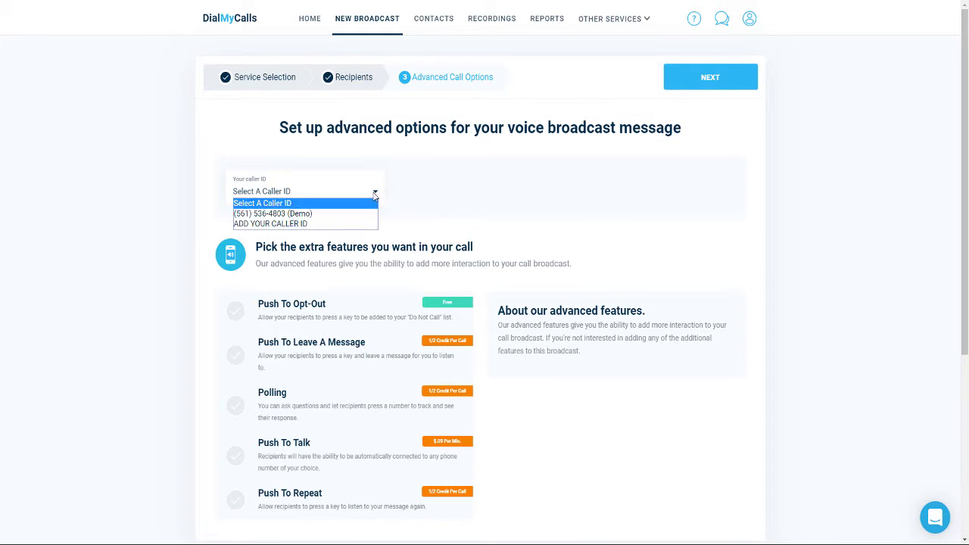
{"action": "left_click", "coordinate": [358, 215]}
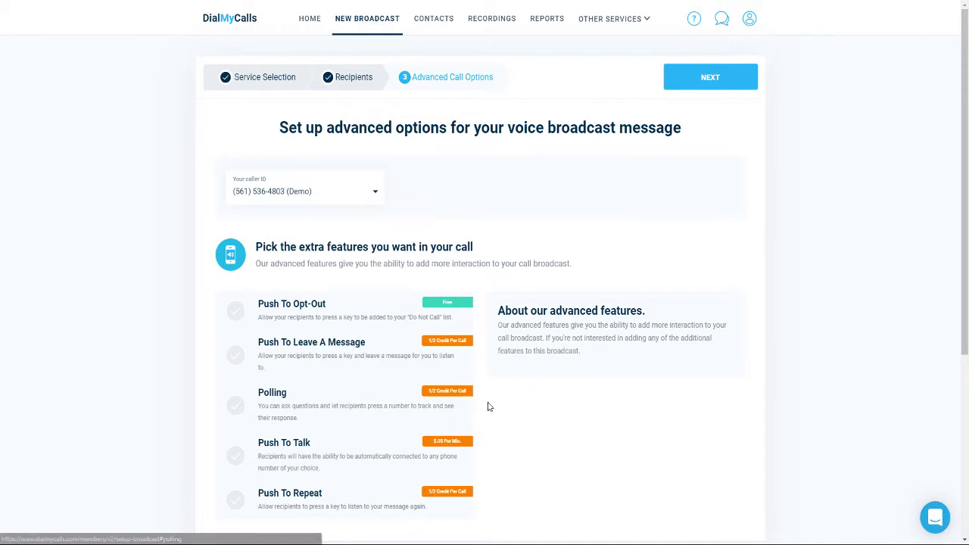
{"action": "left_click", "coordinate": [707, 80]}
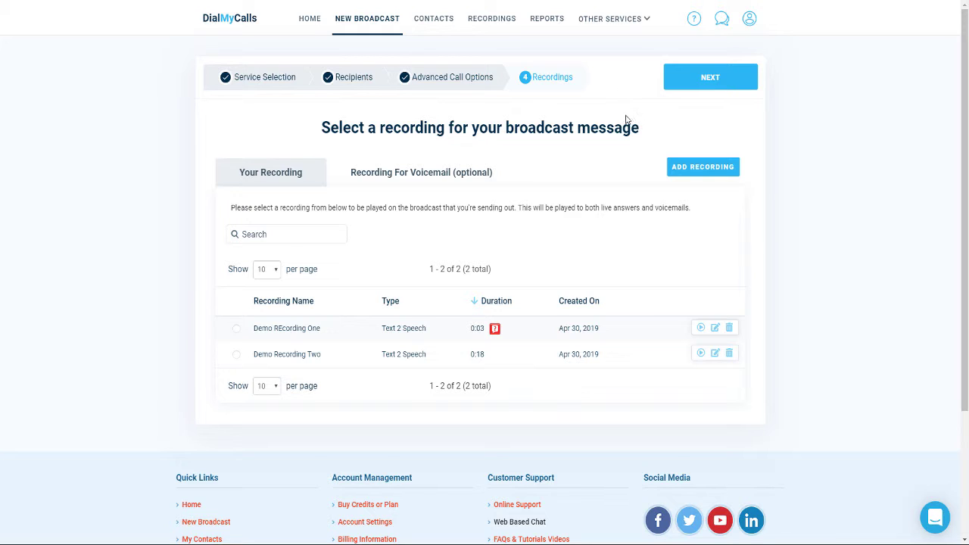
{"action": "left_click", "coordinate": [287, 361]}
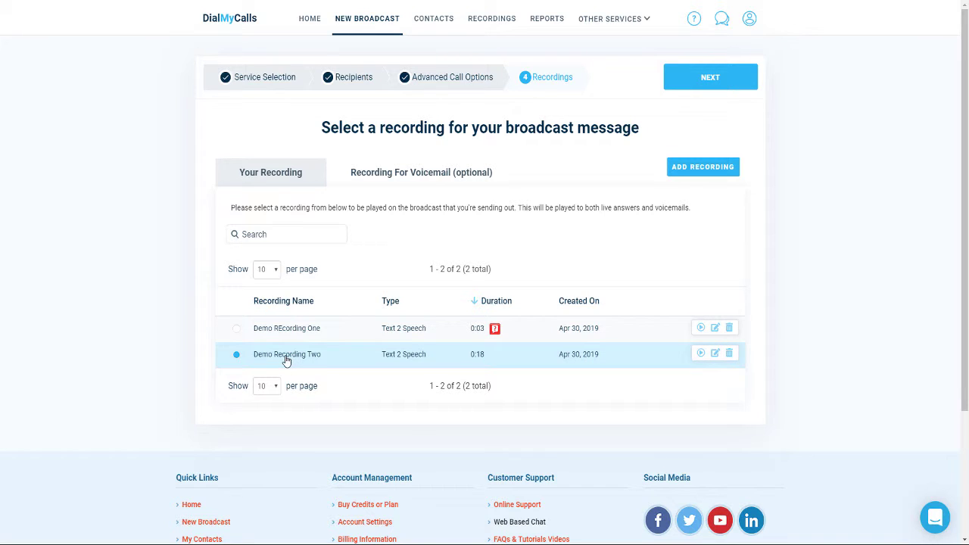
{"action": "left_click", "coordinate": [700, 82]}
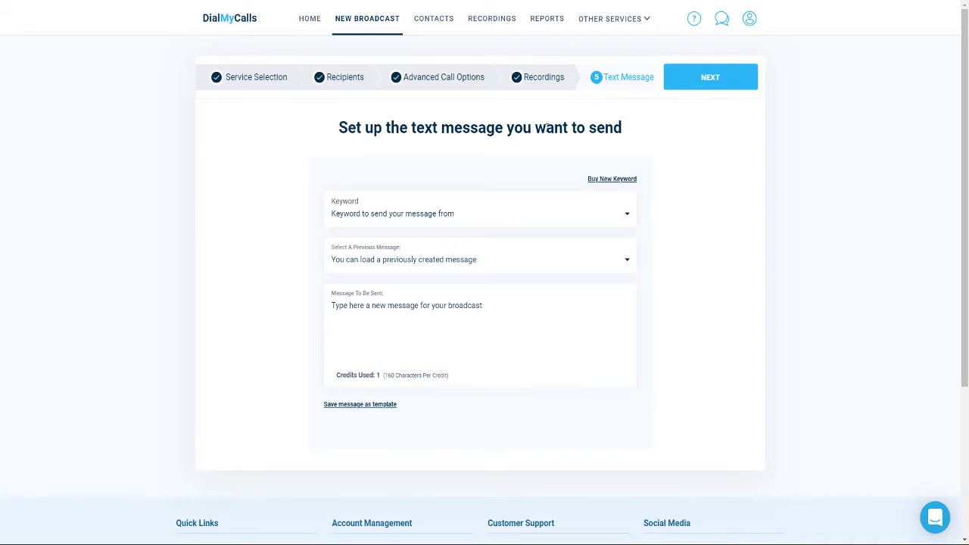
Step: Send the text from keyword WEBINARS with a short test message, then continue to e-mail
{"action": "left_click", "coordinate": [399, 219]}
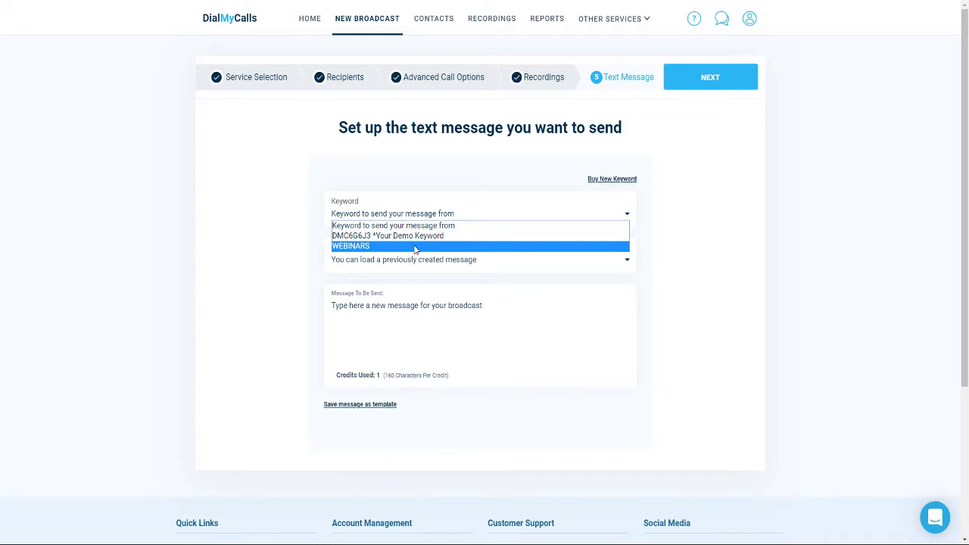
{"action": "left_click", "coordinate": [415, 247]}
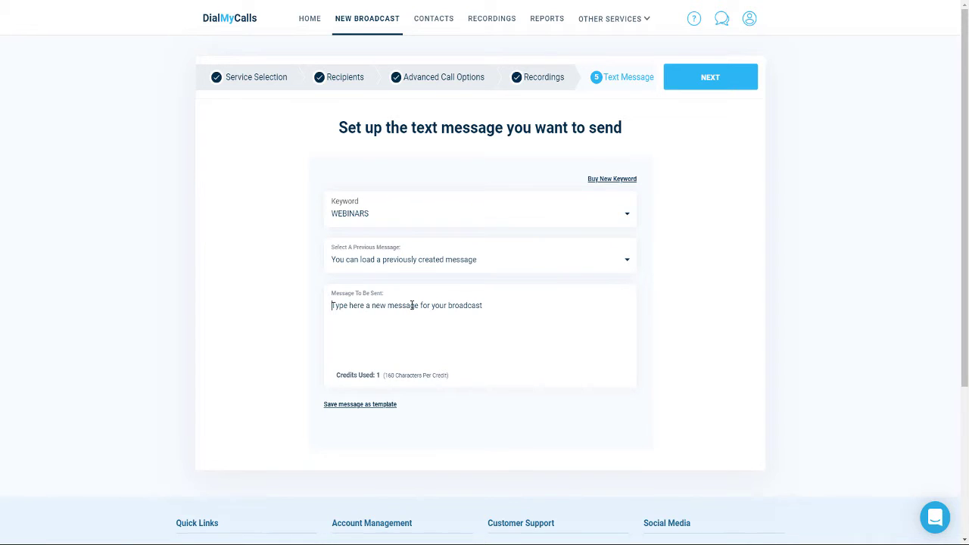
{"action": "type", "text": "Test from Tim."}
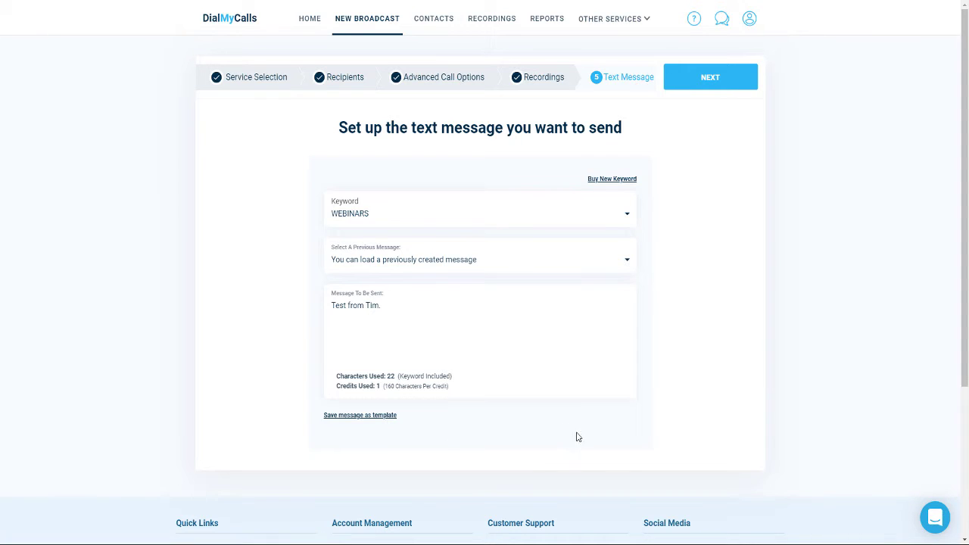
{"action": "left_click", "coordinate": [718, 80]}
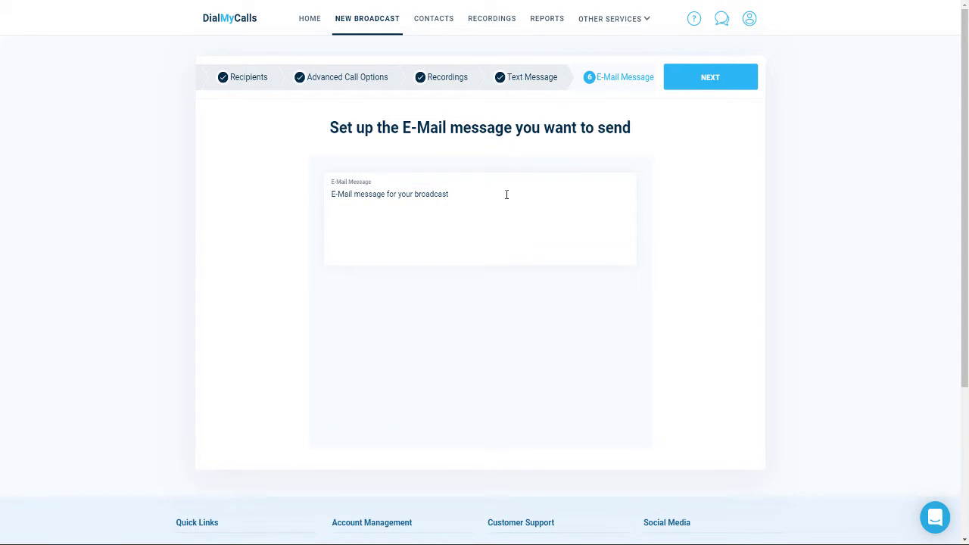
Step: Fill in the e-mail body with the same short test message and go on to broadcast options
{"action": "type", "text": "Test from Tim."}
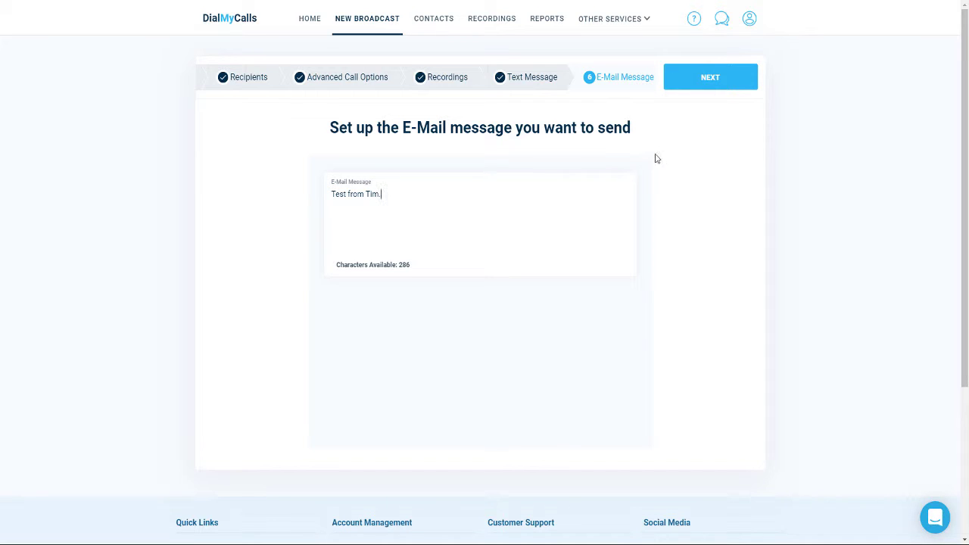
{"action": "left_click", "coordinate": [706, 81]}
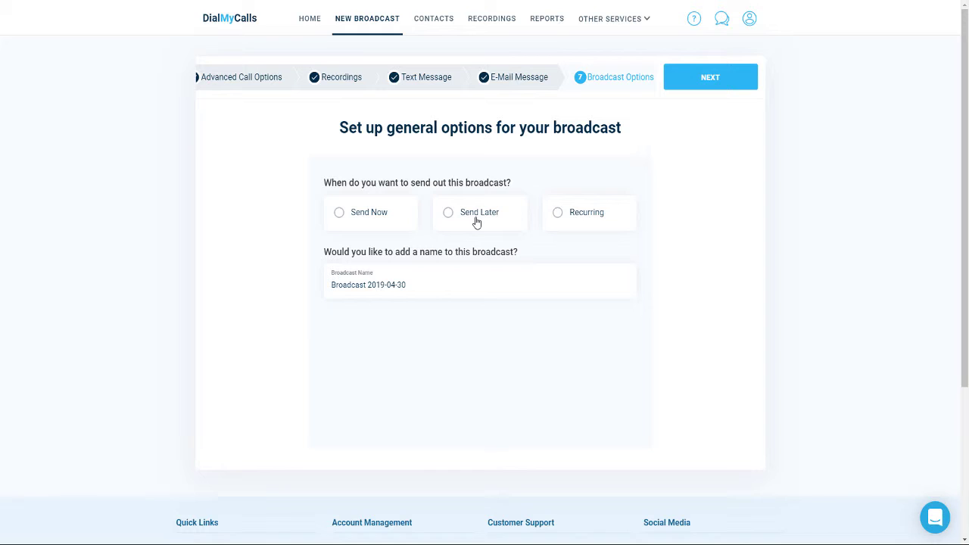
Step: Replace the default broadcast name with 'Demo'
{"action": "mouse_move", "coordinate": [576, 225]}
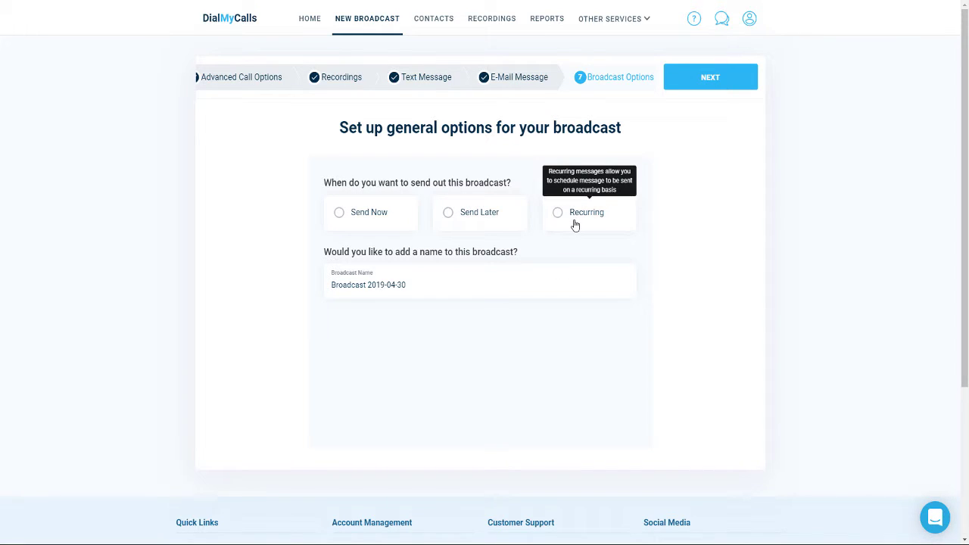
{"action": "triple_click", "coordinate": [434, 281]}
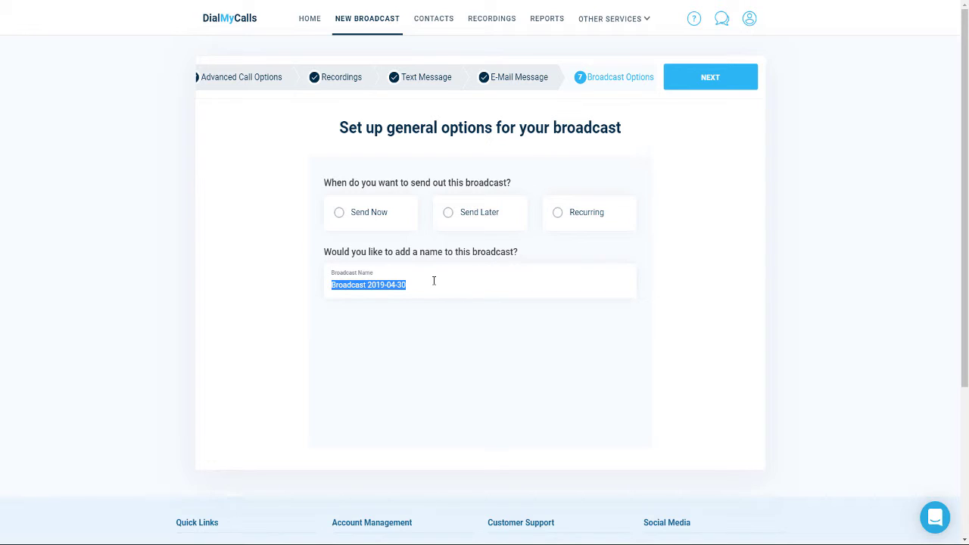
{"action": "type", "text": "Demo"}
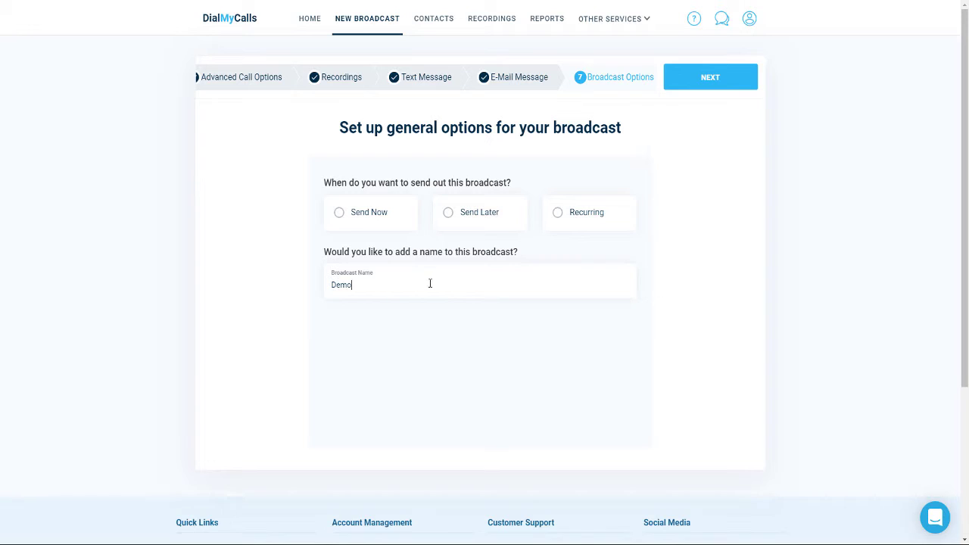
Step: Try the Send Later and Recurring schedule options, dismissing the free-account notice
{"action": "triple_click", "coordinate": [384, 214]}
{"action": "left_click", "coordinate": [490, 221]}
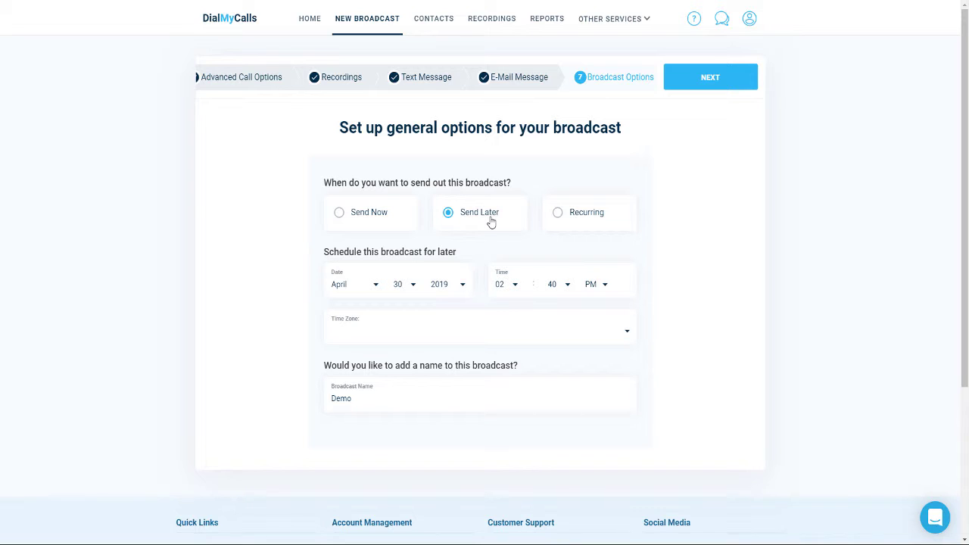
{"action": "left_click", "coordinate": [573, 221]}
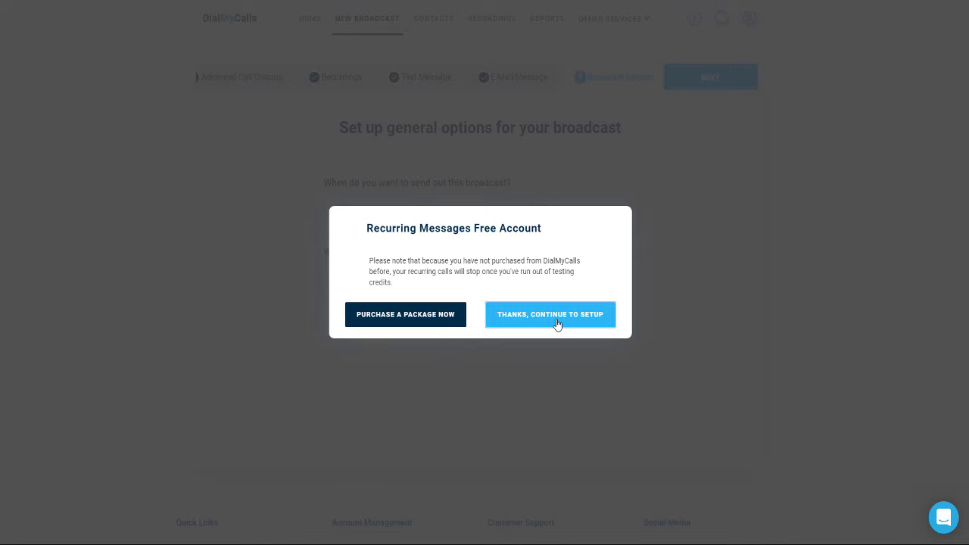
{"action": "left_click", "coordinate": [556, 324]}
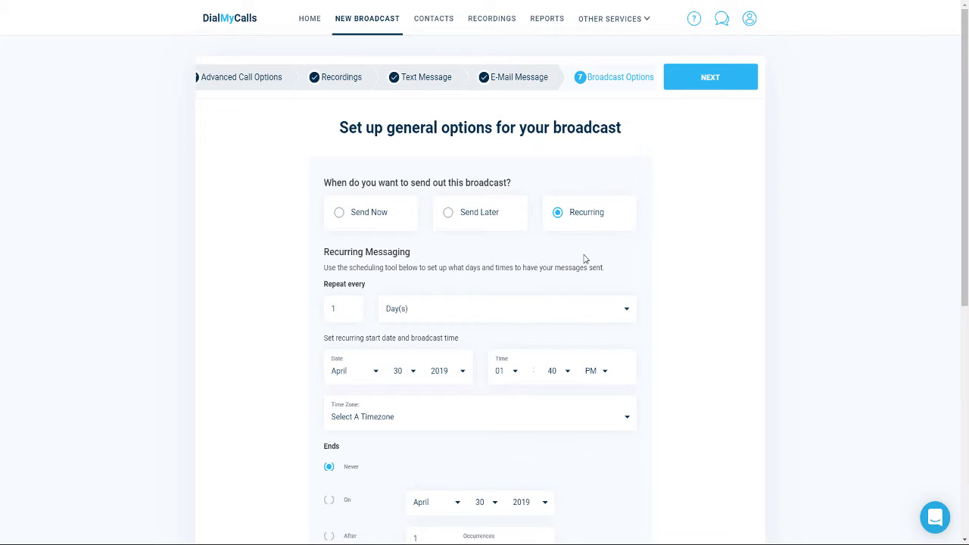
{"action": "scroll", "coordinate": [583, 258], "scroll_direction": "down", "scroll_amount": 1}
{"action": "scroll", "coordinate": [583, 259], "scroll_direction": "down", "scroll_amount": 2}
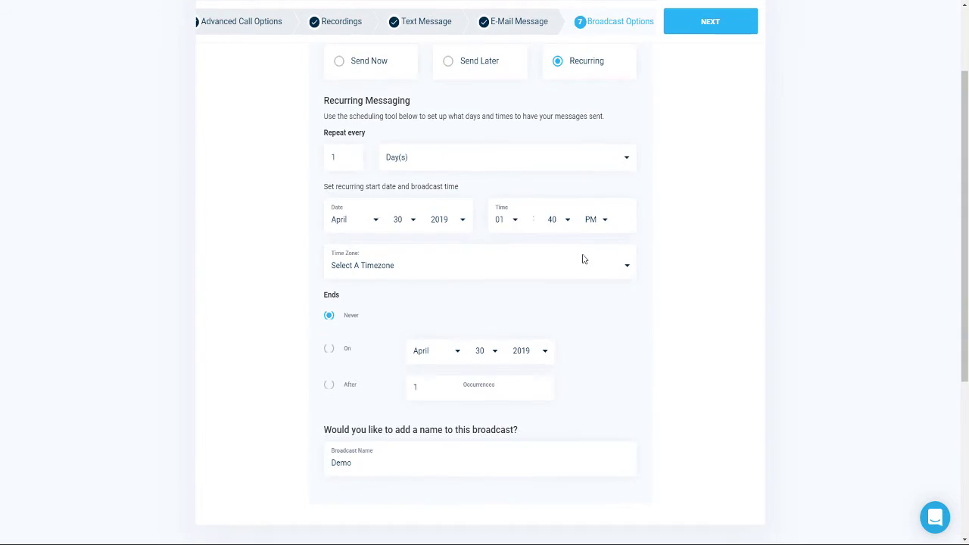
Step: Leave the repeat interval at daily, revert to Send Now, and continue to the broadcast review
{"action": "left_click", "coordinate": [485, 163]}
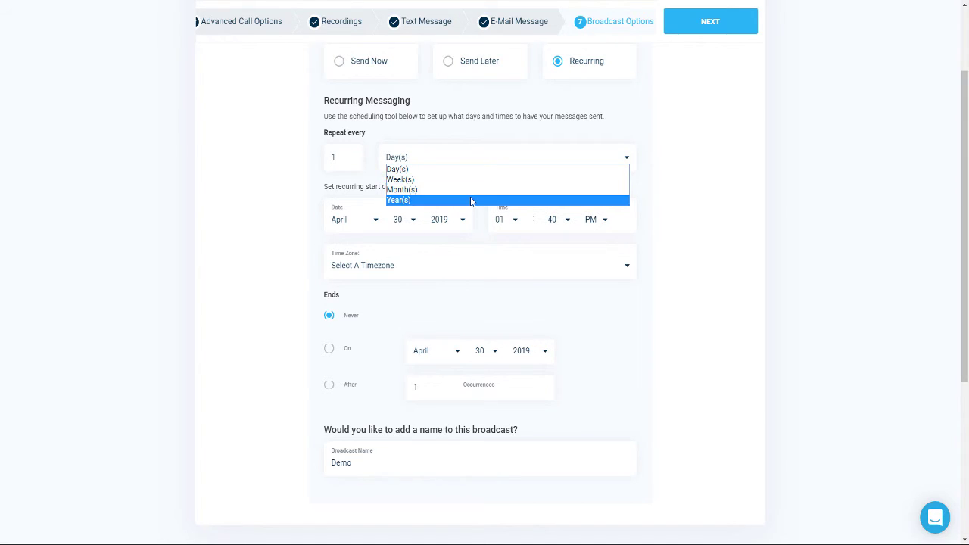
{"action": "left_click", "coordinate": [653, 108]}
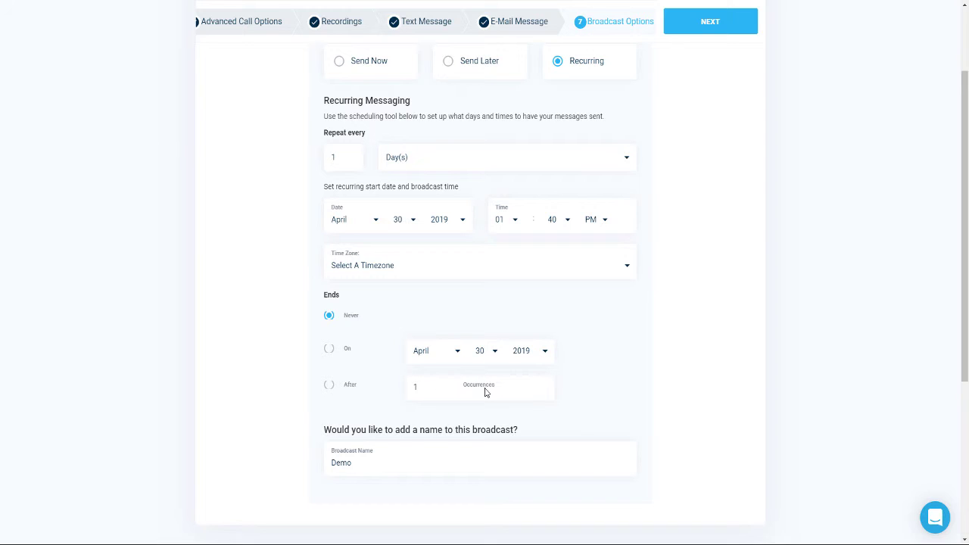
{"action": "left_click", "coordinate": [351, 70]}
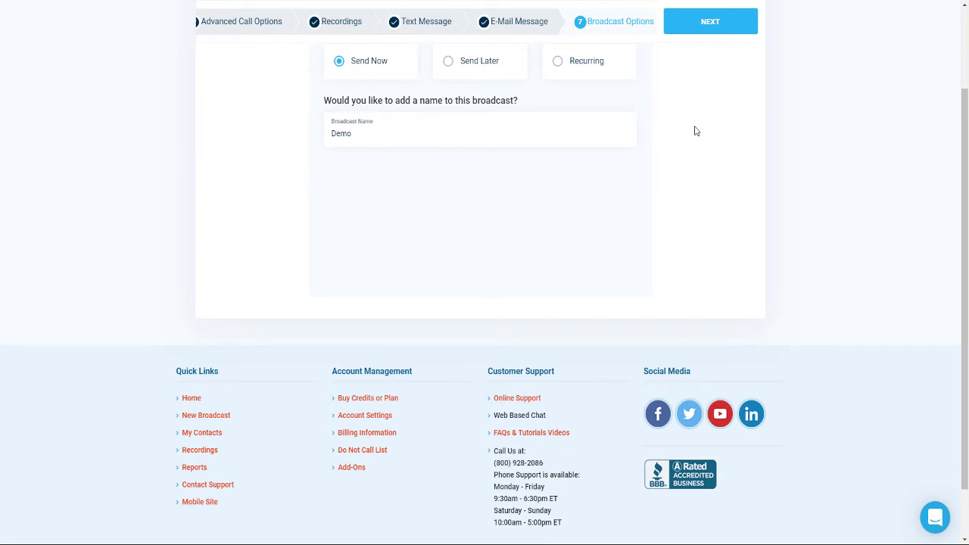
{"action": "left_click", "coordinate": [715, 28]}
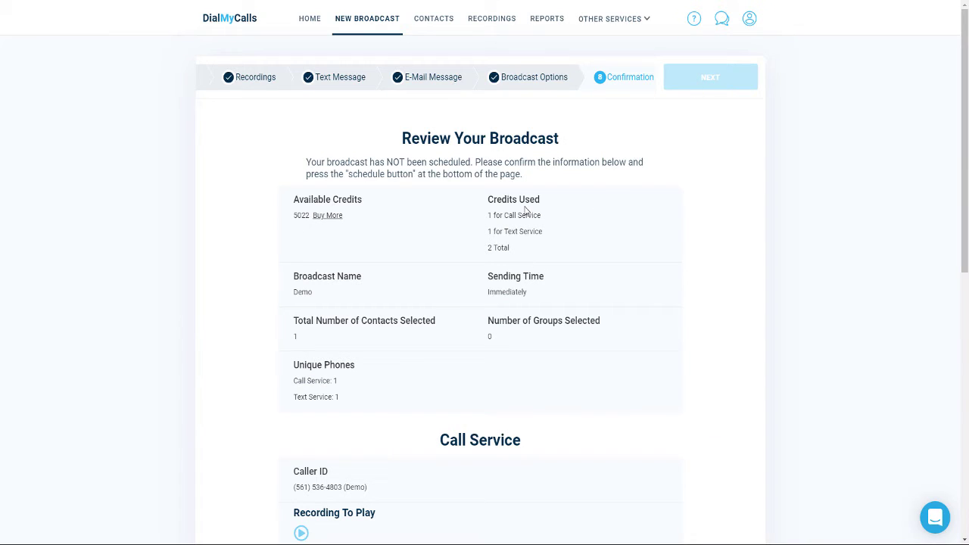
Step: Send the Demo broadcast now and check its summary: 2 credits used, 5020 available
{"action": "scroll", "coordinate": [537, 216], "scroll_direction": "down", "scroll_amount": 3}
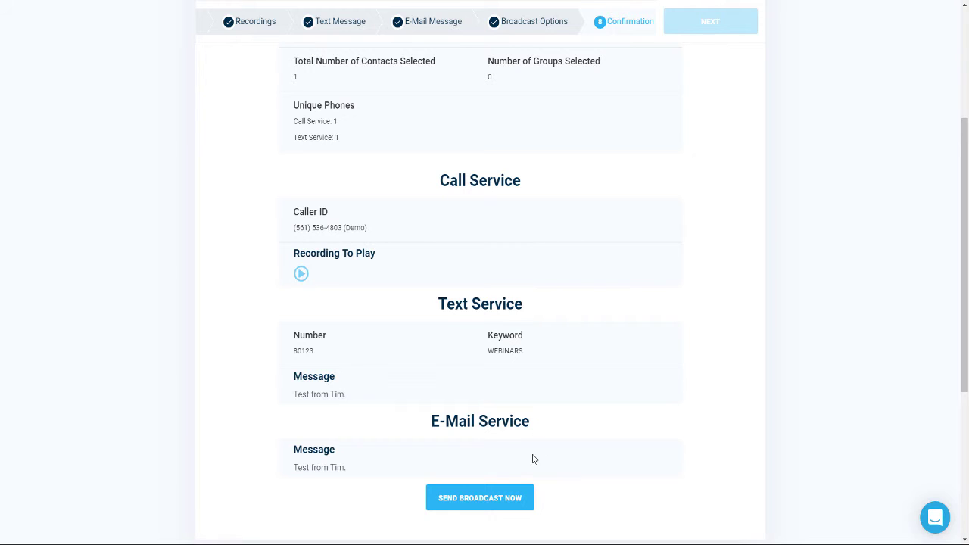
{"action": "left_click", "coordinate": [502, 500]}
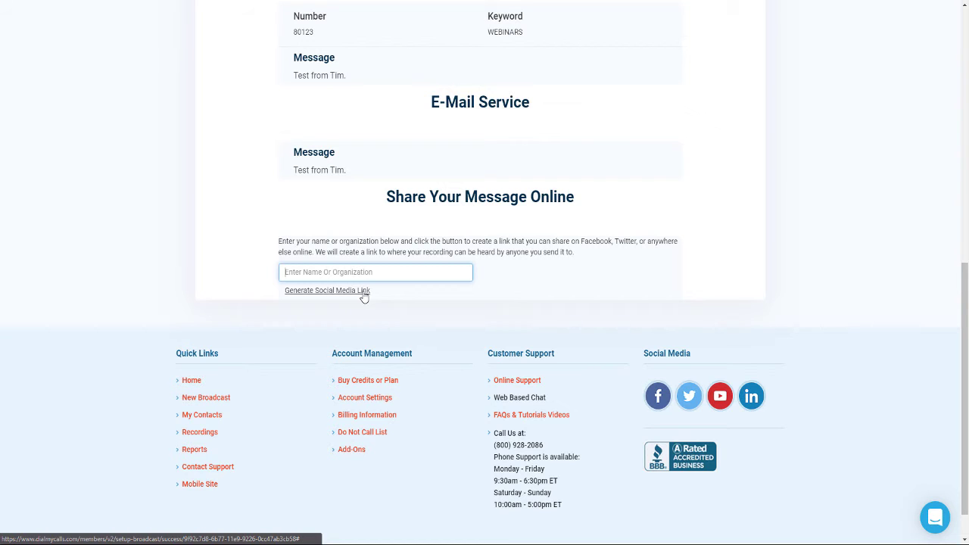
{"action": "scroll", "coordinate": [599, 264], "scroll_direction": "up", "scroll_amount": 3}
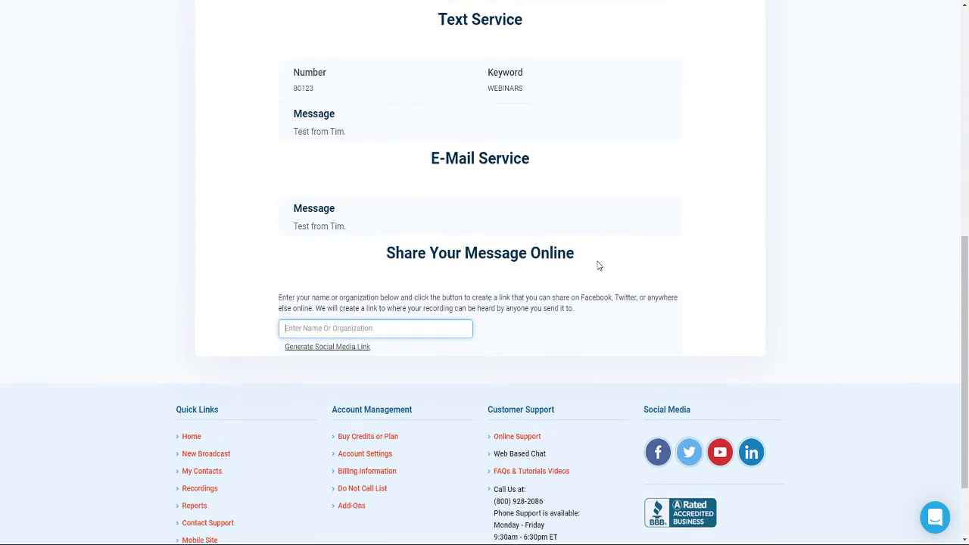
{"action": "scroll", "coordinate": [596, 270], "scroll_direction": "up", "scroll_amount": 4}
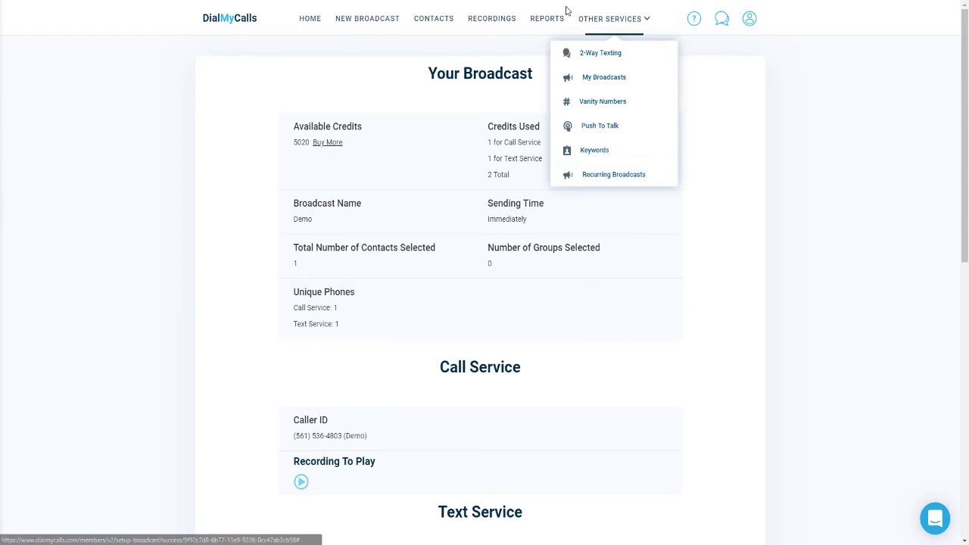
Step: Open the Demo call report from the Broadcast Reports list
{"action": "left_click", "coordinate": [539, 28]}
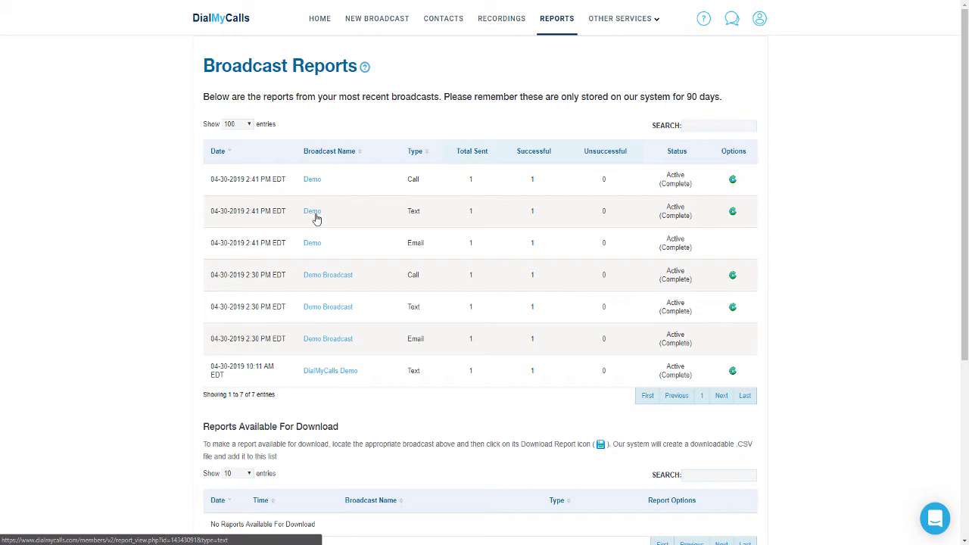
{"action": "left_click", "coordinate": [313, 180]}
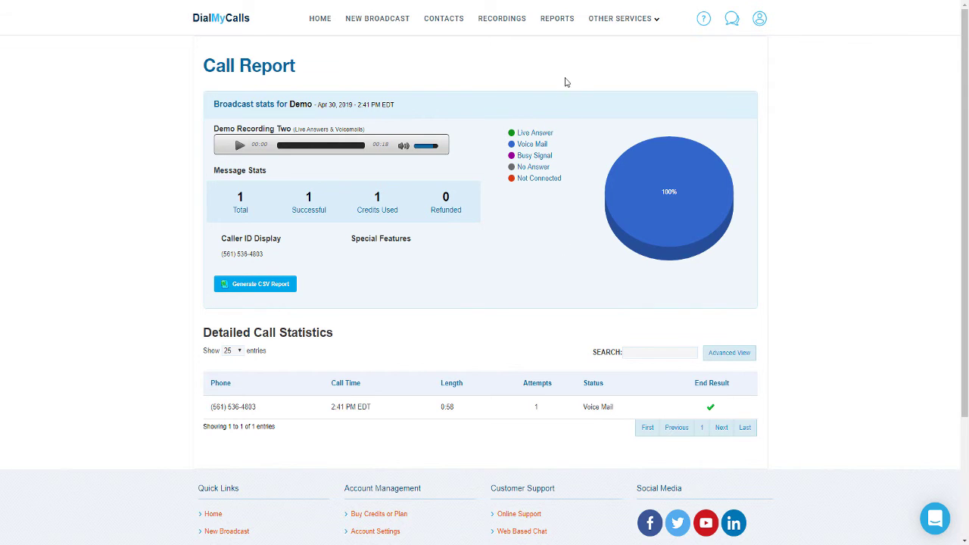
Step: Return to Broadcast Reports and open the Demo text report
{"action": "left_click", "coordinate": [557, 20]}
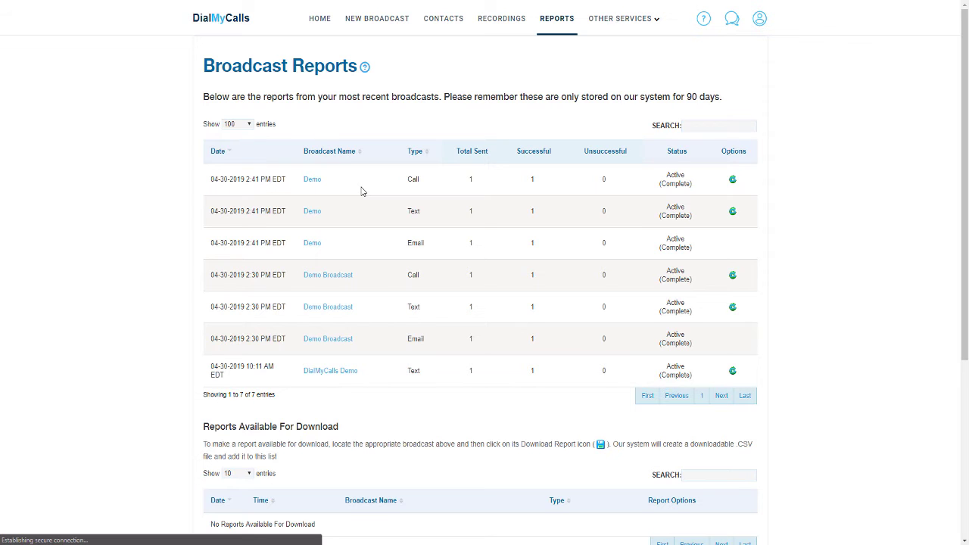
{"action": "left_click", "coordinate": [311, 211]}
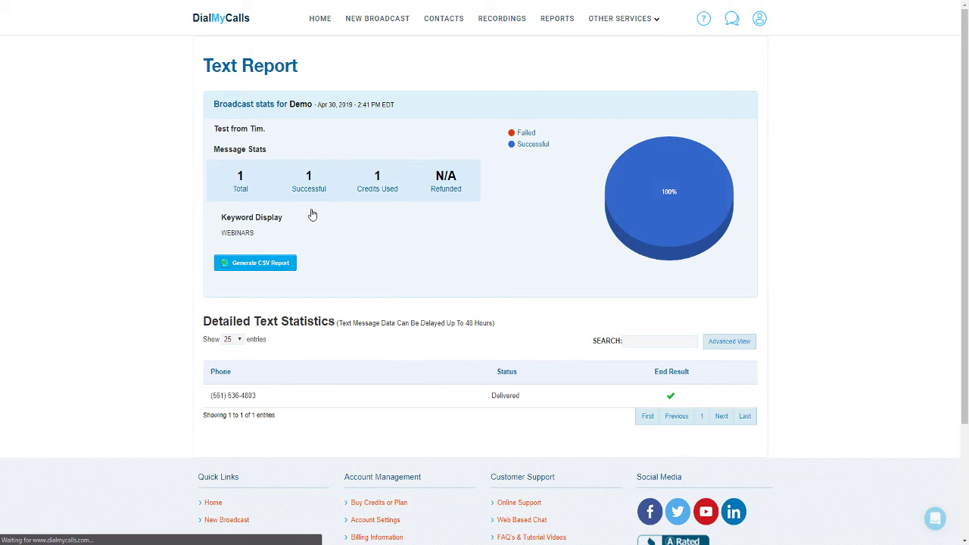